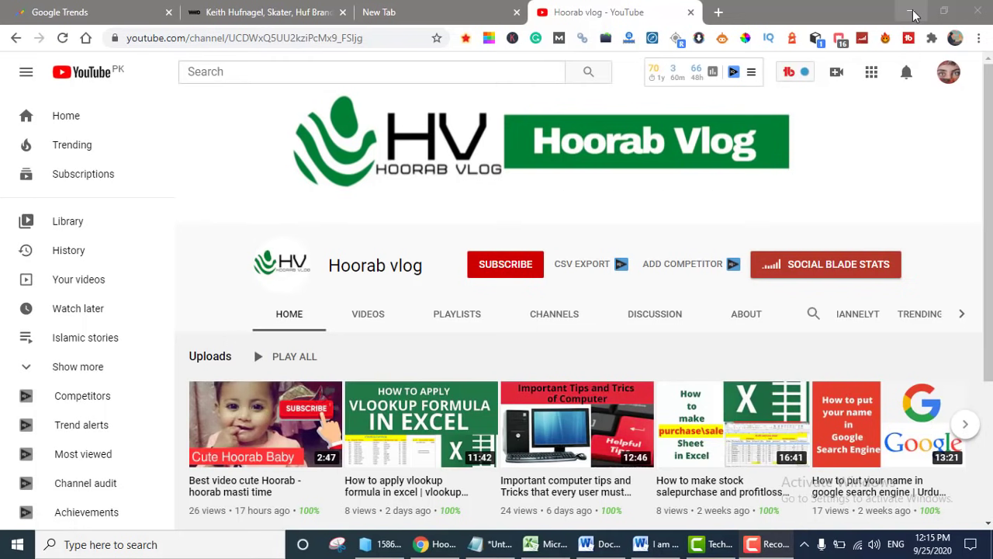
Switch to Document1 in Word, show the Office Clipboard and clear all its collected items.
click(914, 15)
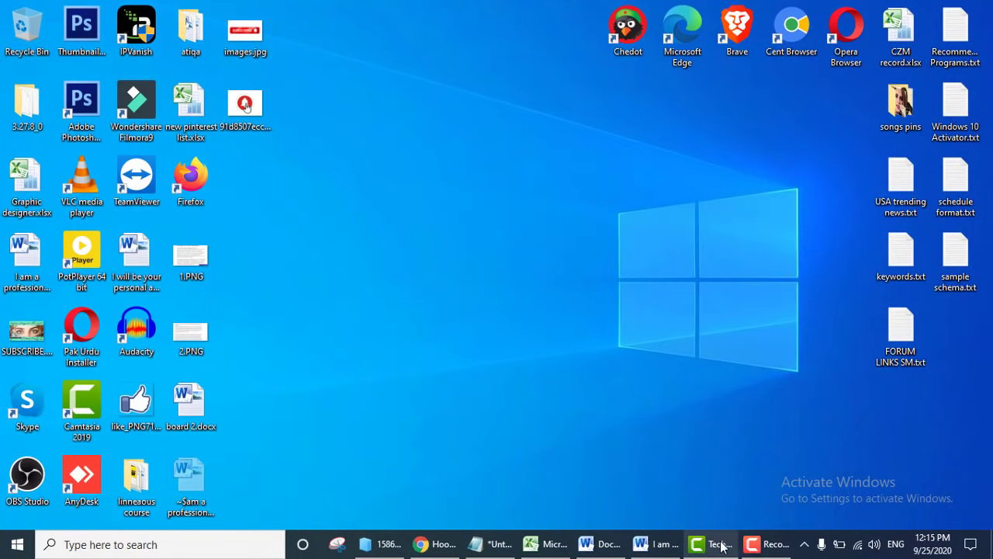
click(599, 546)
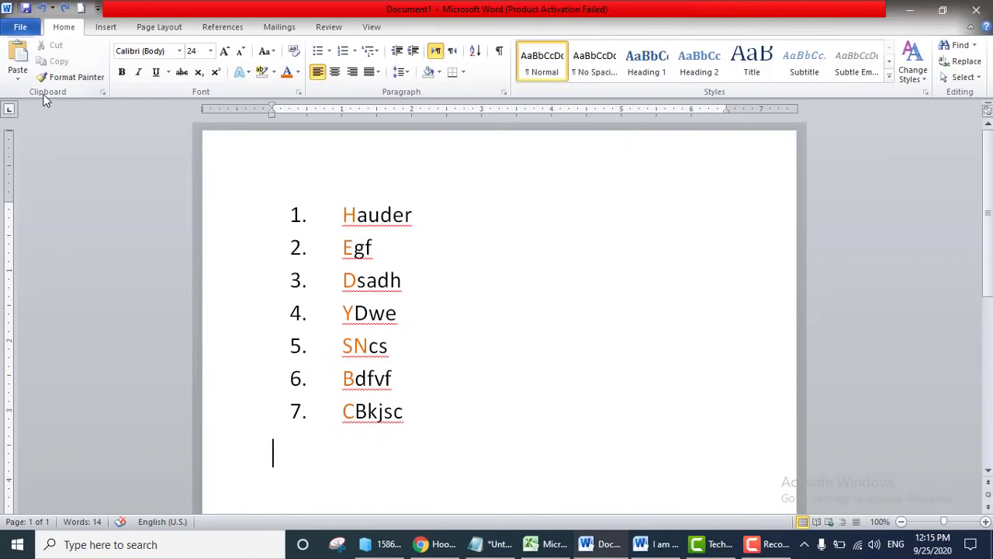
click(104, 92)
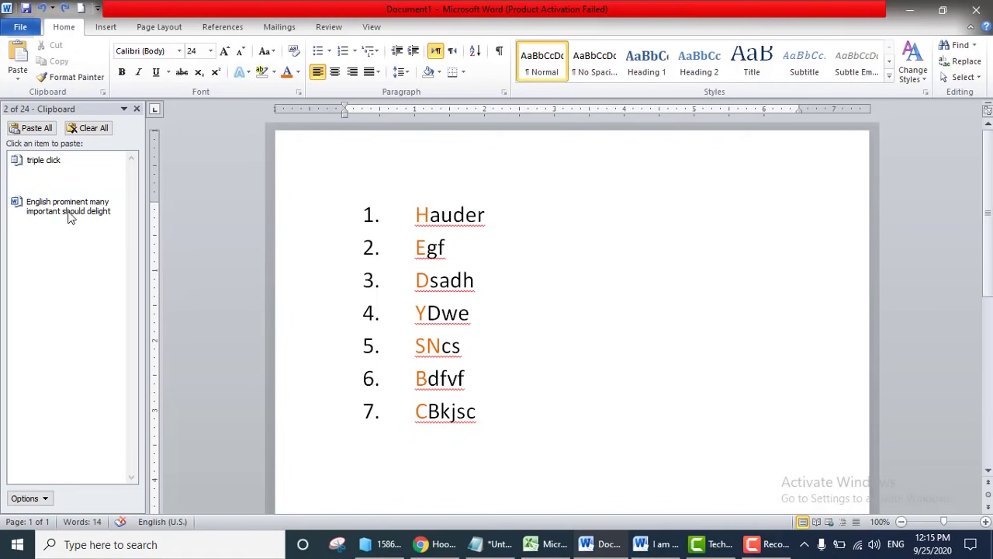
click(87, 129)
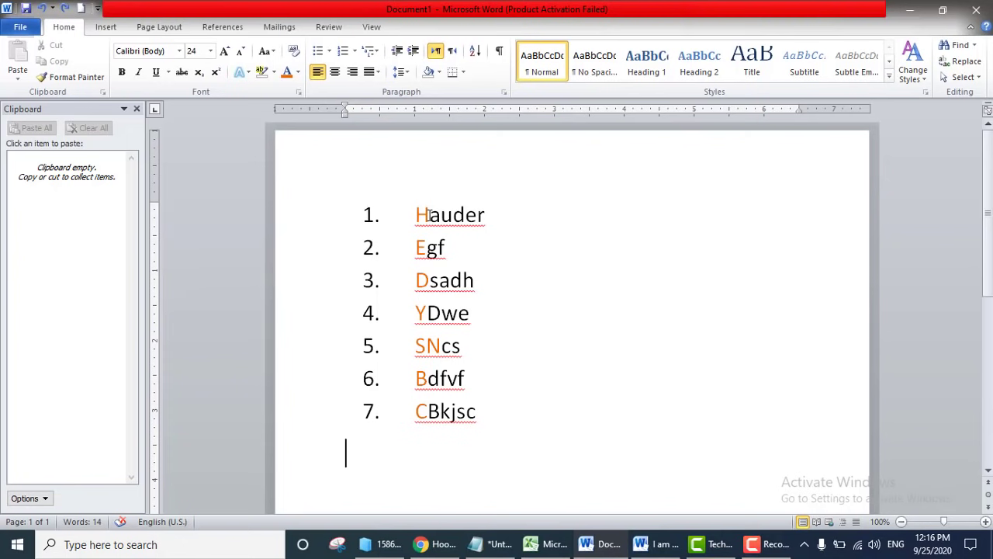
Copy the text of the first item in the numbered list so the Office Clipboard collects it.
drag(417, 215, 498, 215)
key(ctrl+c)
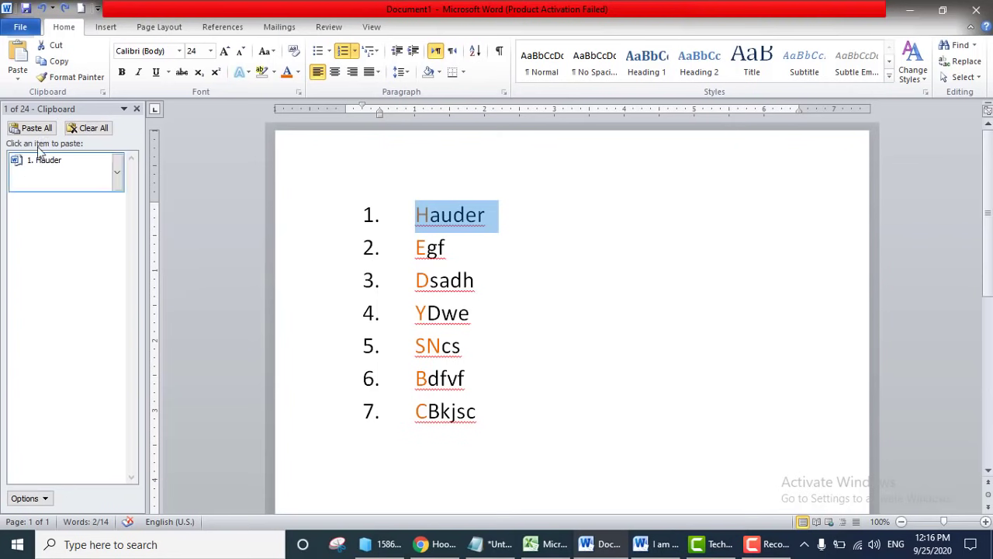
mouse_move(47, 172)
Add a new list item after CBkjsc and paste the collected text twice as list items and once more at the end of item 9.
click(497, 433)
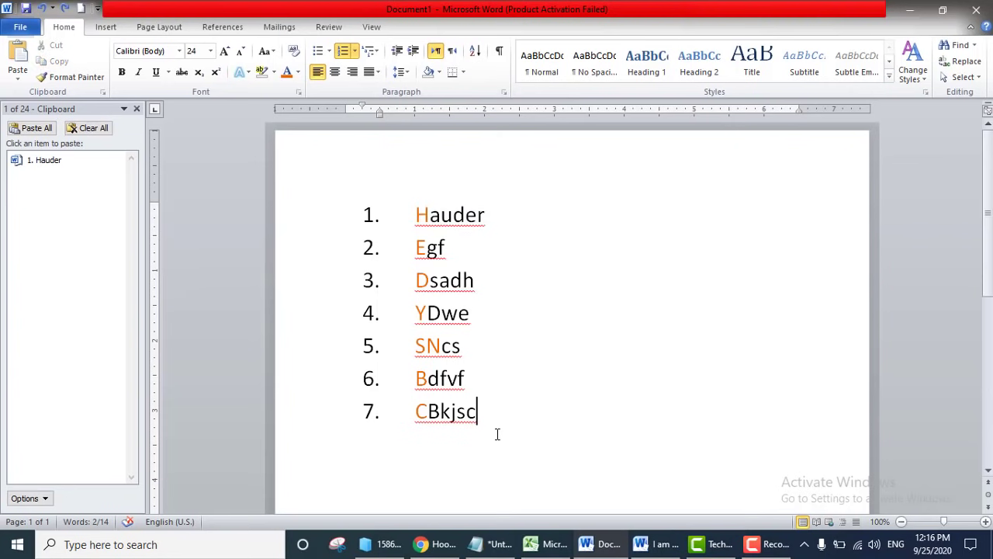
key(Return)
mouse_move(97, 155)
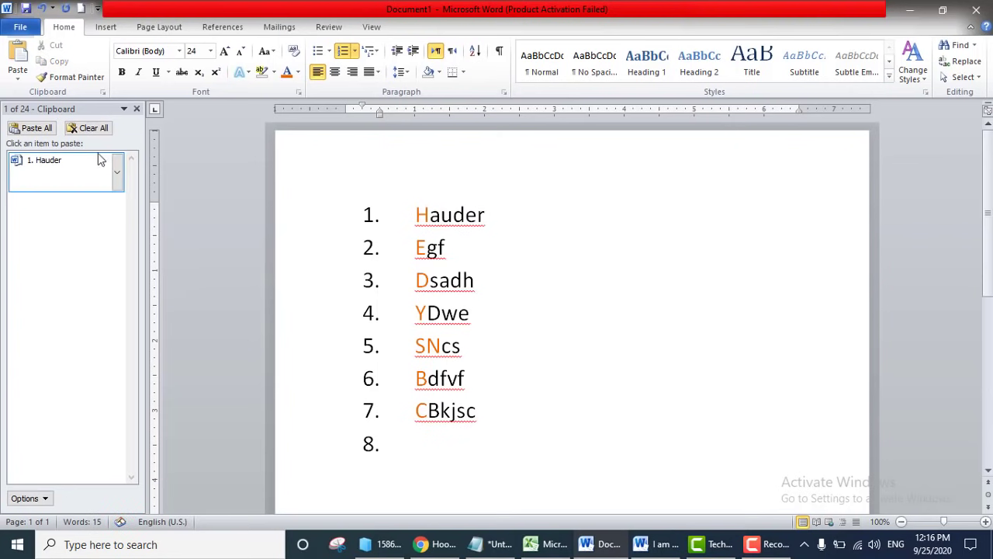
click(43, 163)
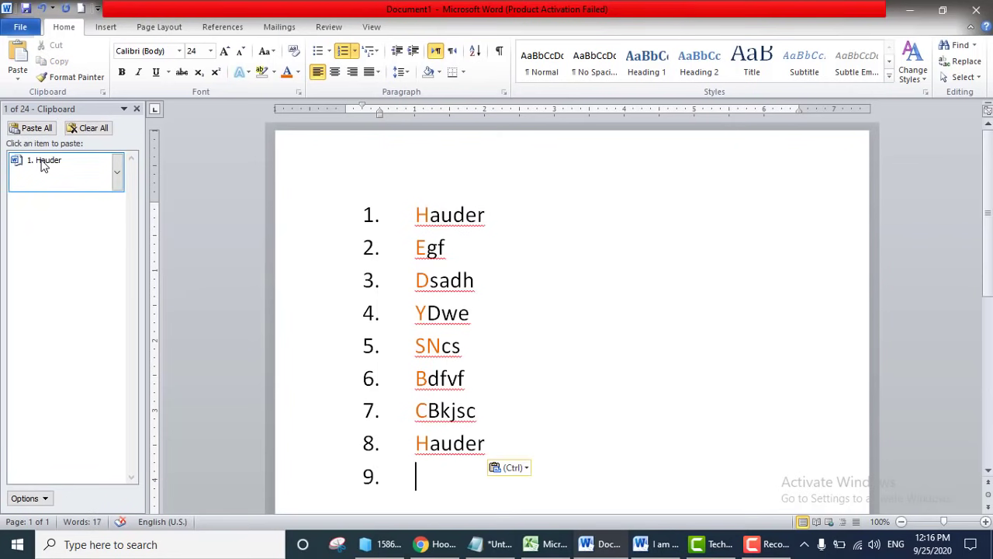
click(43, 163)
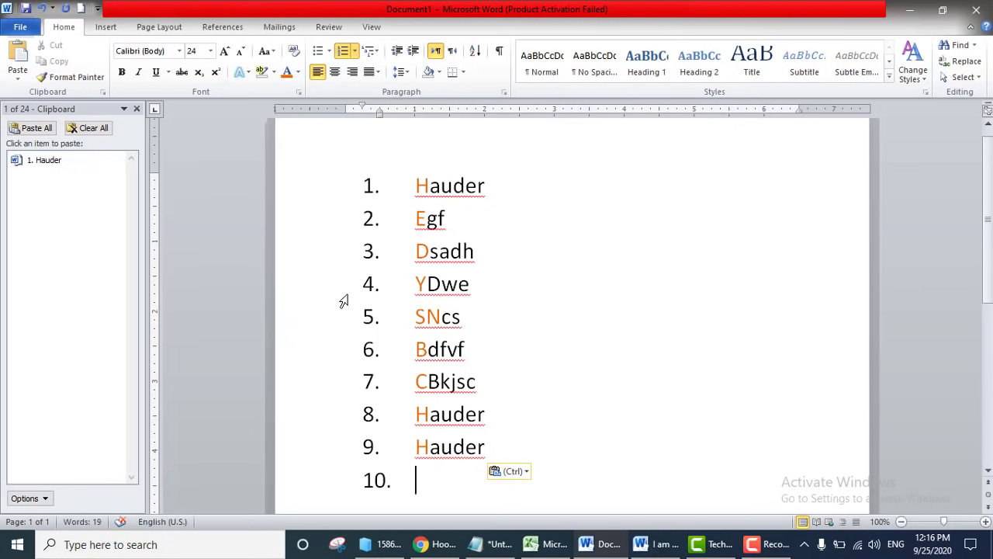
click(506, 444)
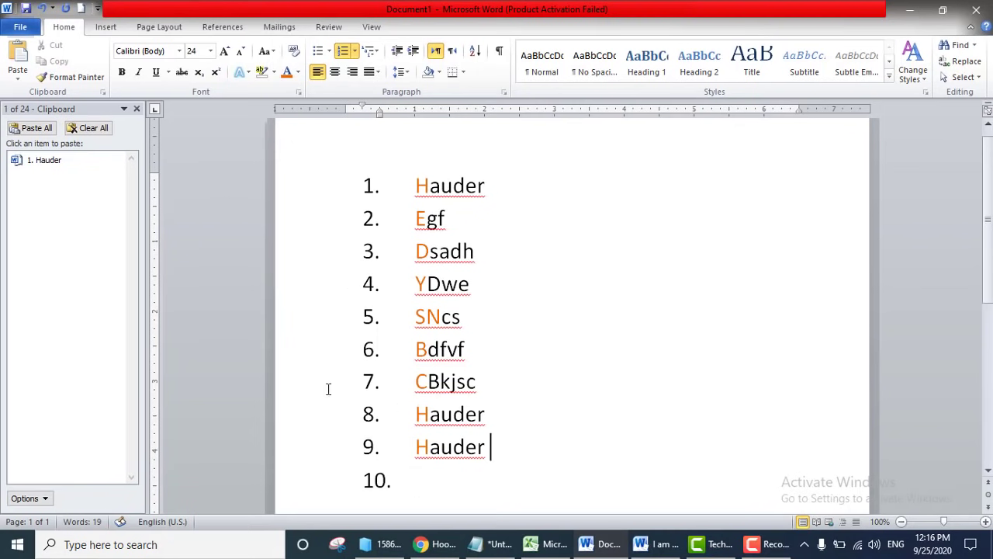
click(66, 171)
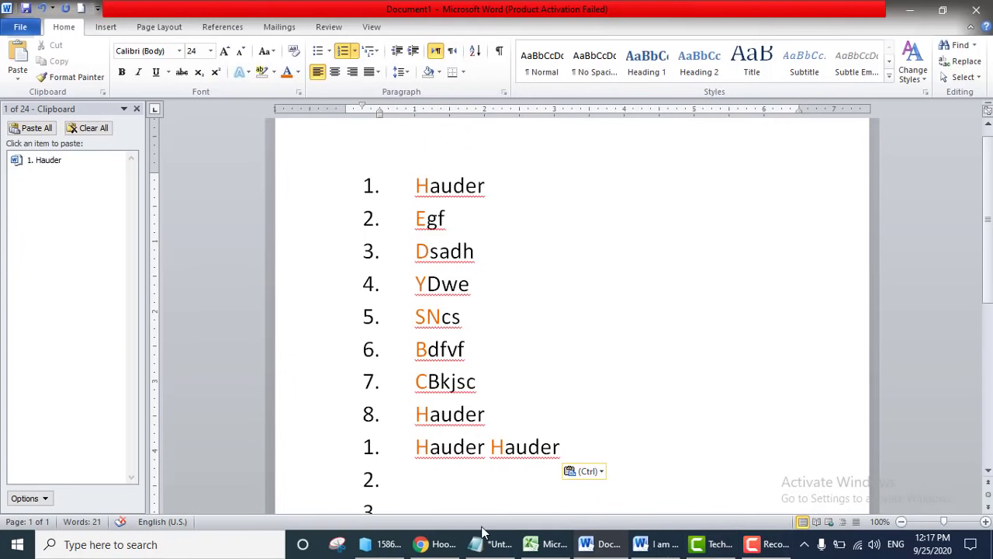
Switch to Book1 in Excel, maximize its window and paste the collected Word text into cell F11.
click(543, 547)
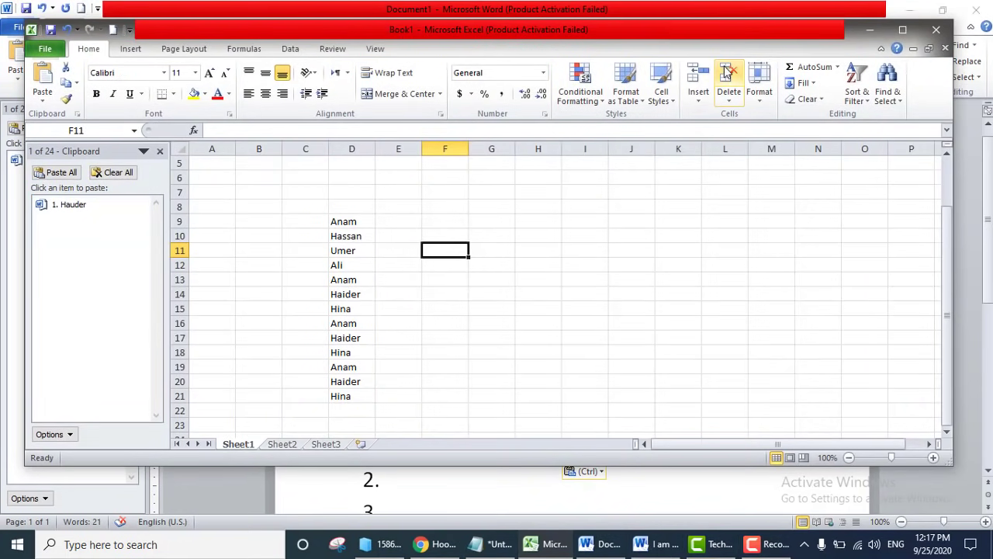
click(903, 29)
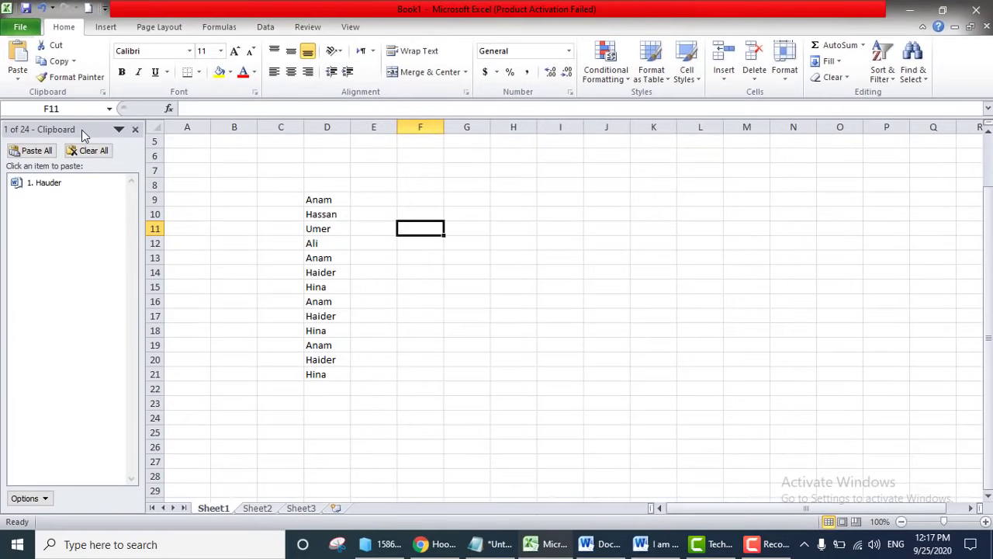
click(51, 187)
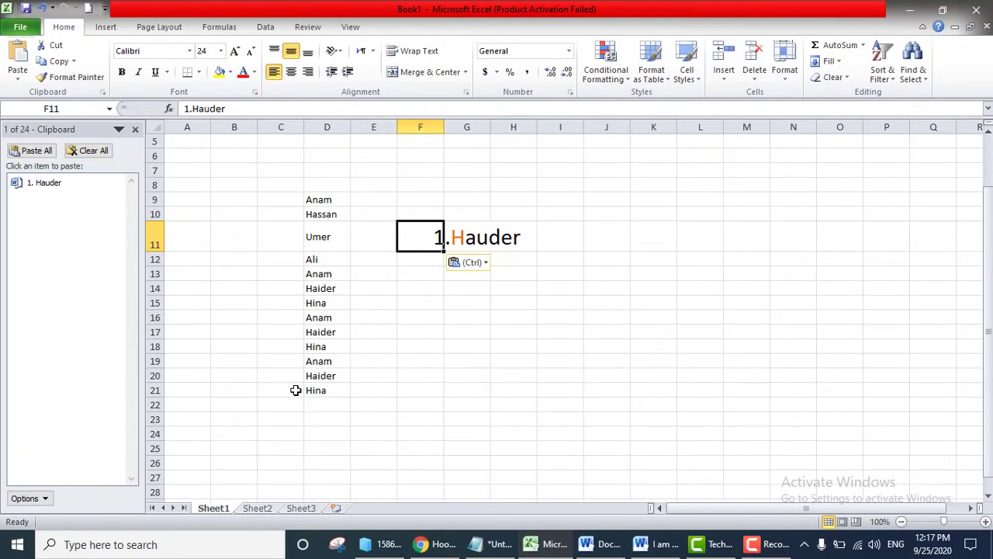
click(406, 391)
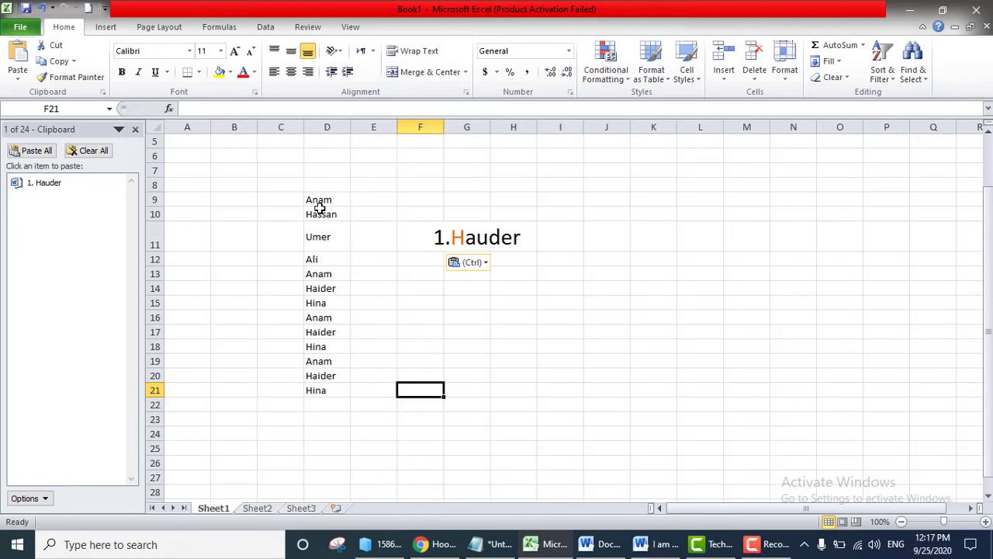
Copy the names in cells D9 to D21 so the Office Clipboard collects them.
drag(306, 194, 329, 390)
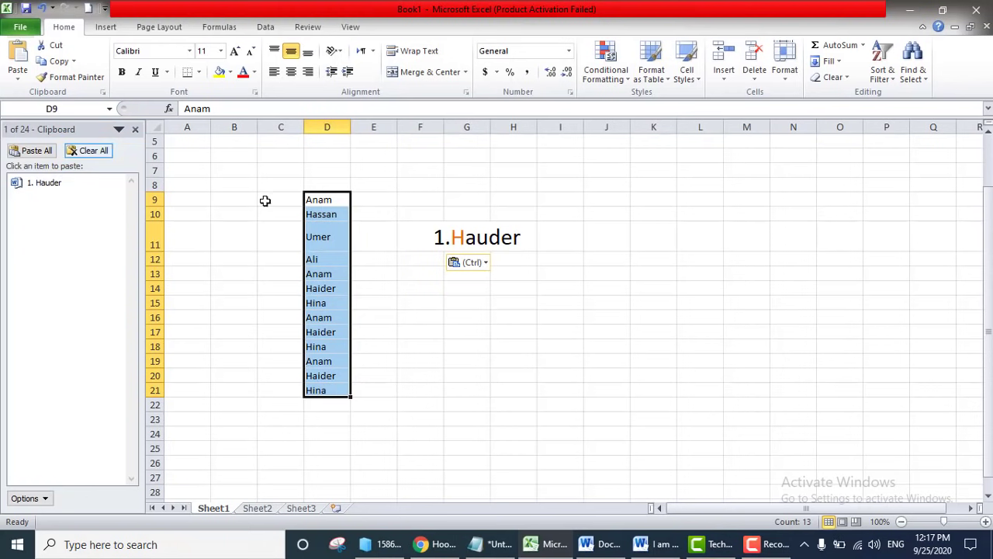
key(ctrl+c)
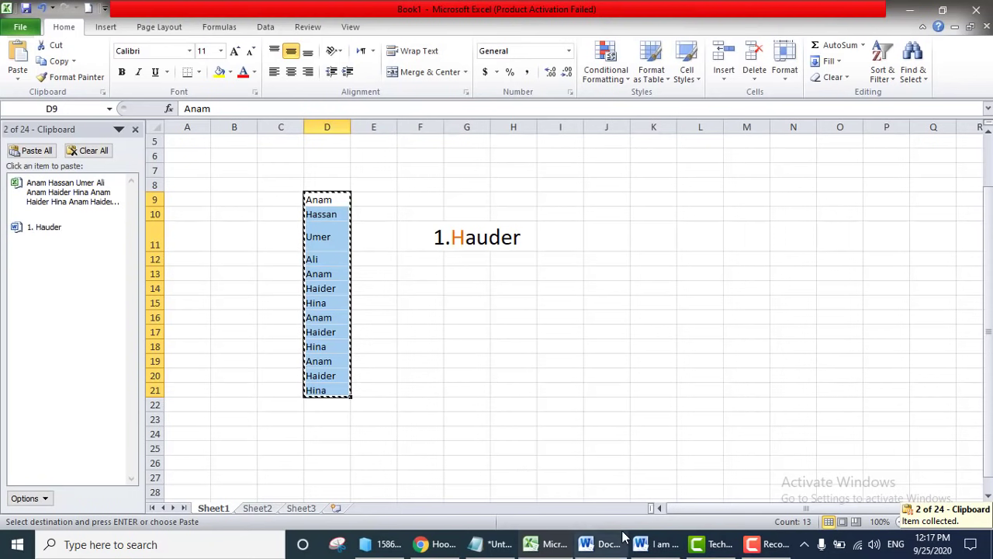
mouse_move(562, 549)
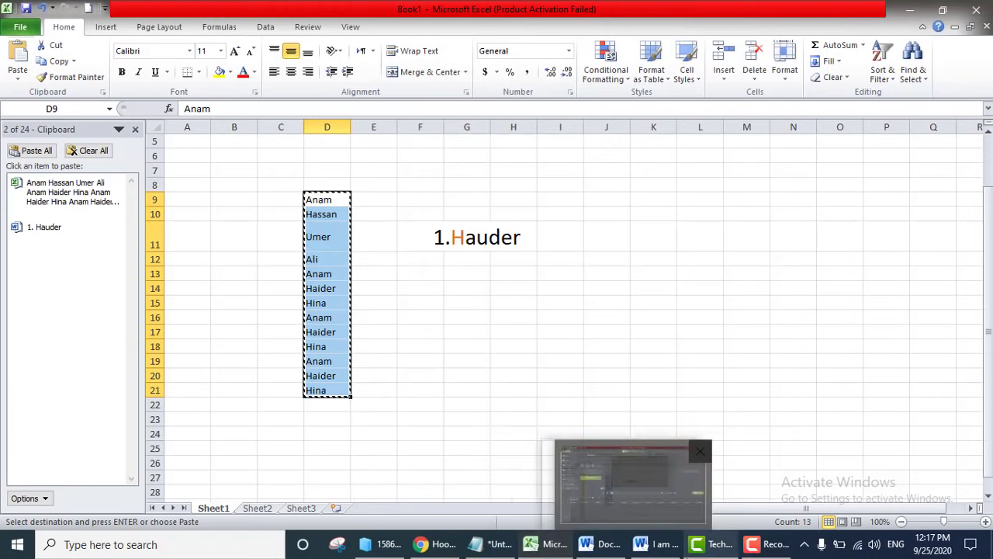
Return to Document1 in Word, end the numbered list and paste the collected Excel names below it.
click(655, 545)
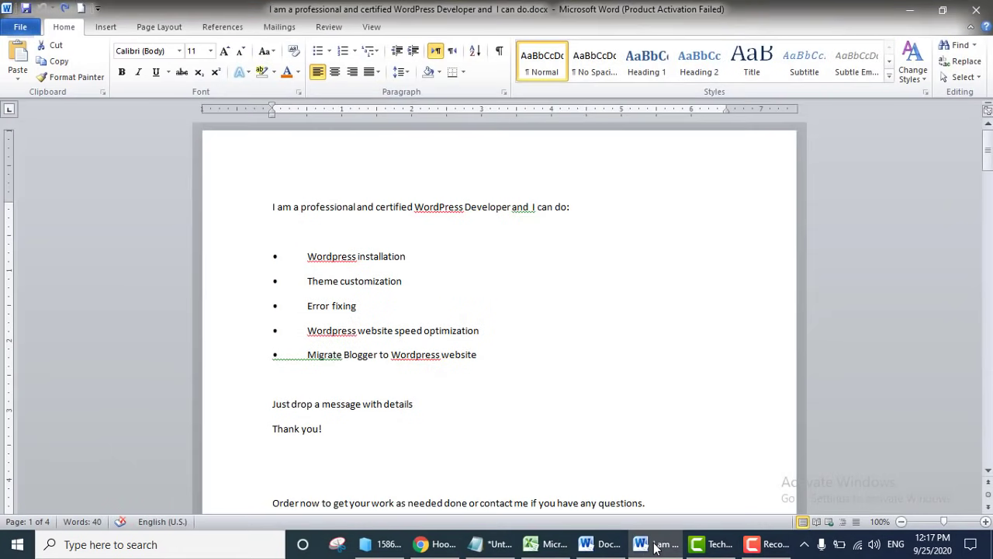
click(601, 545)
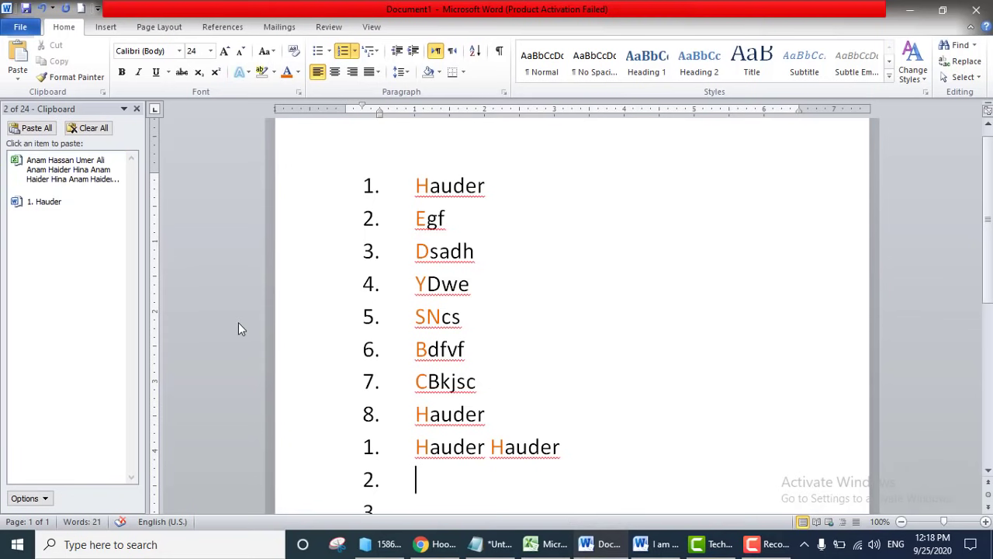
key(Return)
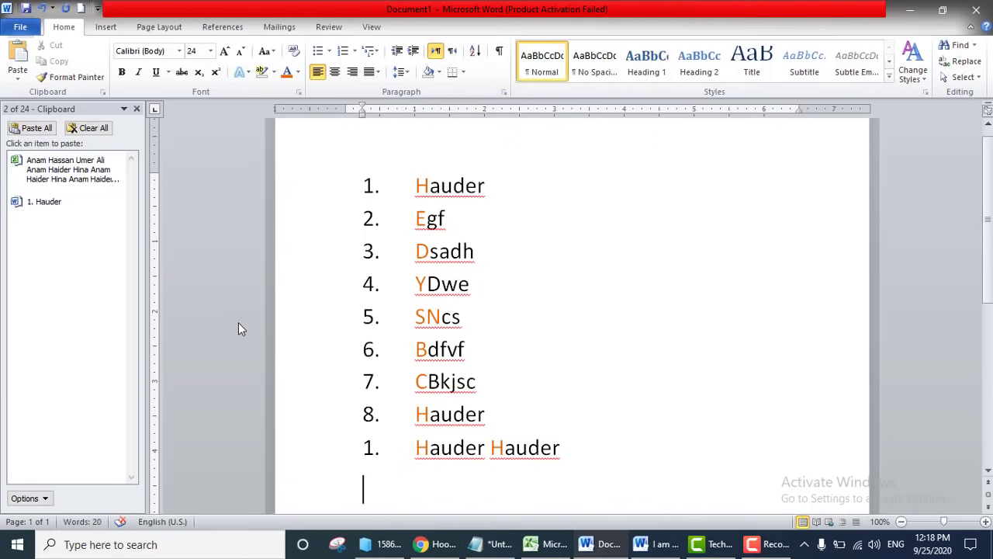
click(68, 177)
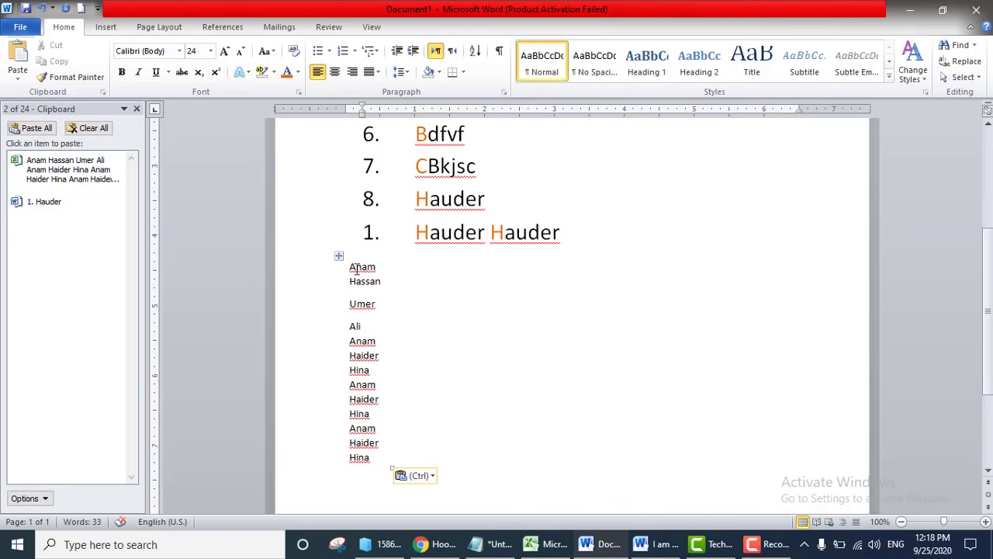
Enlarge the font of the pasted table of names to 18 pt.
drag(353, 266, 399, 460)
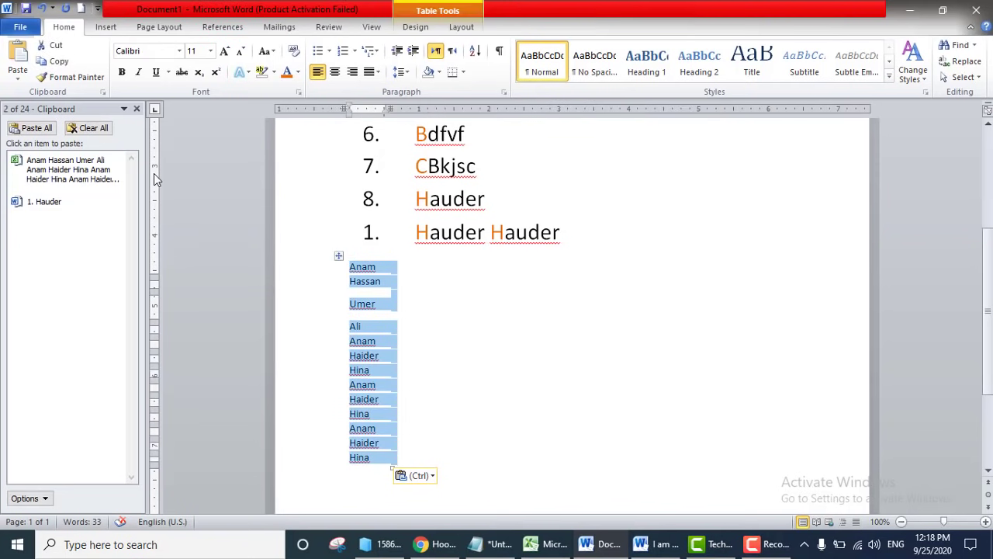
click(223, 50)
click(224, 51)
click(223, 51)
click(224, 50)
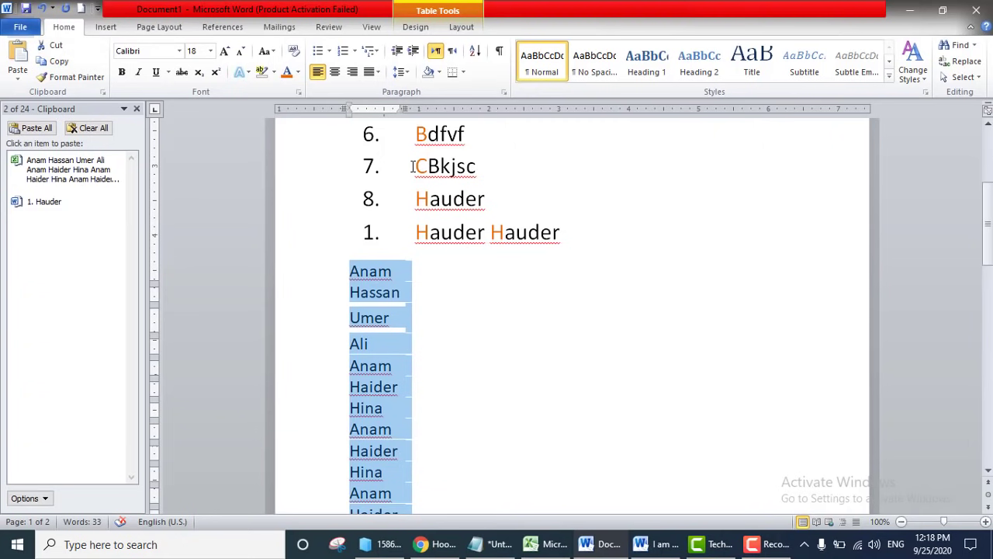
Copy list item 7, CBkjsc, and the last numbered line above the table as separate Office Clipboard items.
drag(413, 166, 518, 171)
key(ctrl+c)
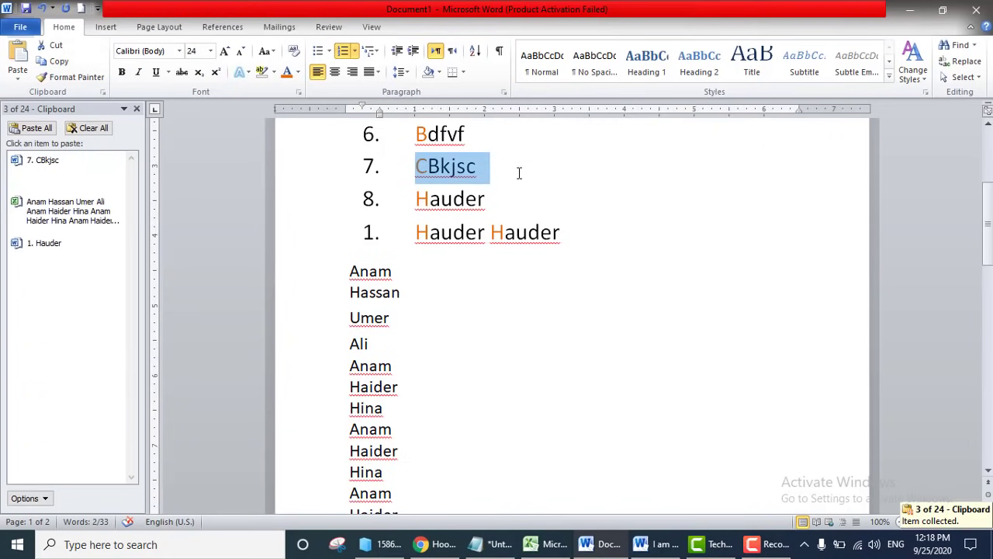
drag(417, 233, 721, 233)
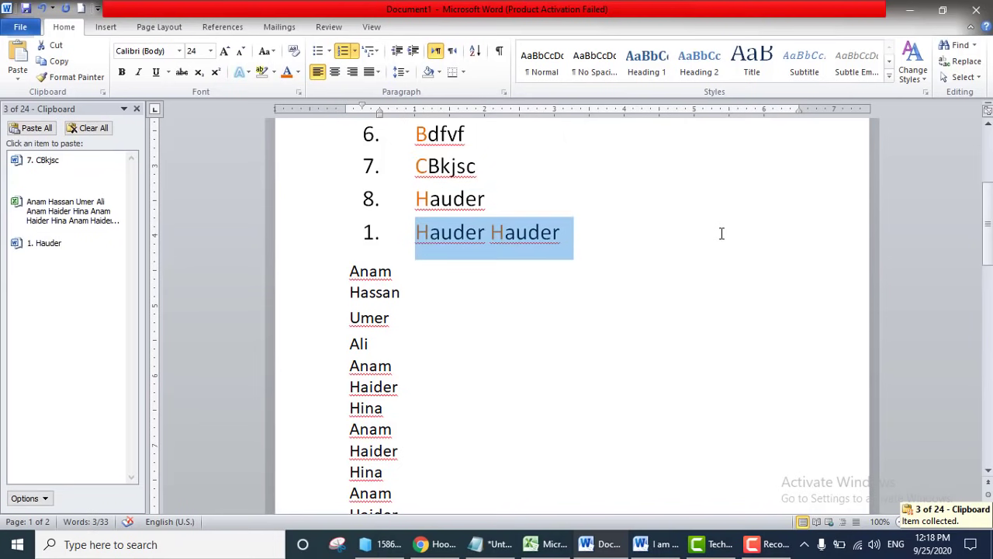
key(ctrl+c)
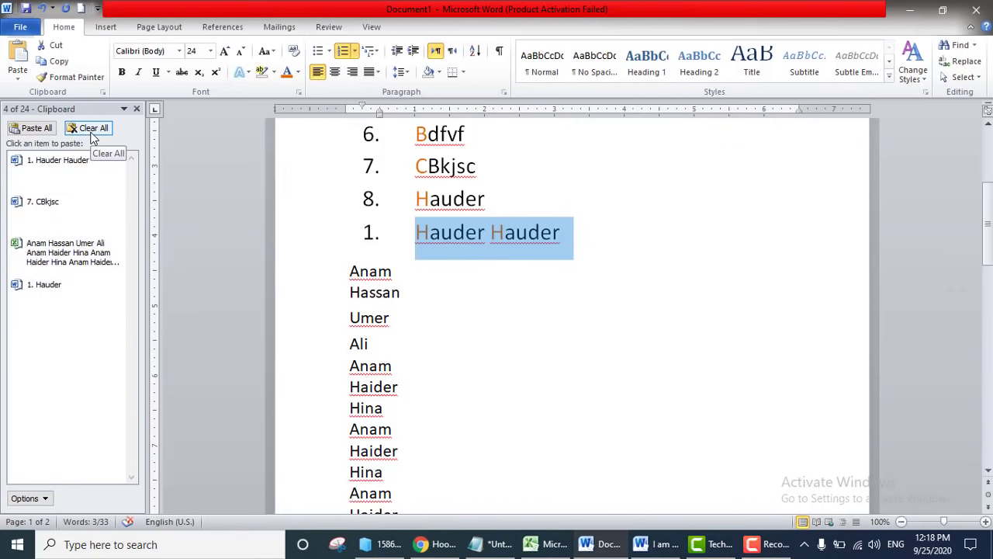
Copy the two quote paragraphs starting "We didn't have a business plan" from the WWD article in Chrome, and check the Office Clipboard in Excel.
click(912, 14)
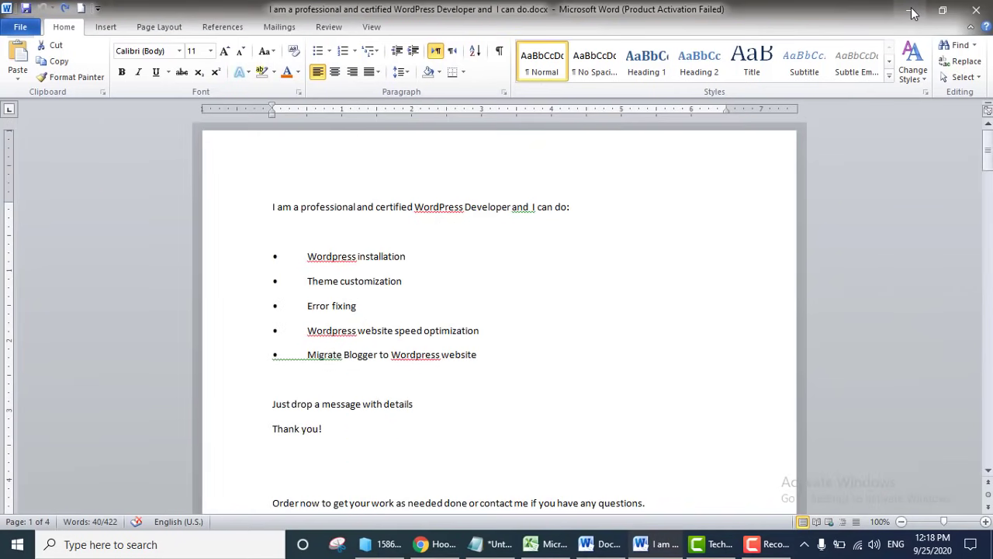
click(913, 13)
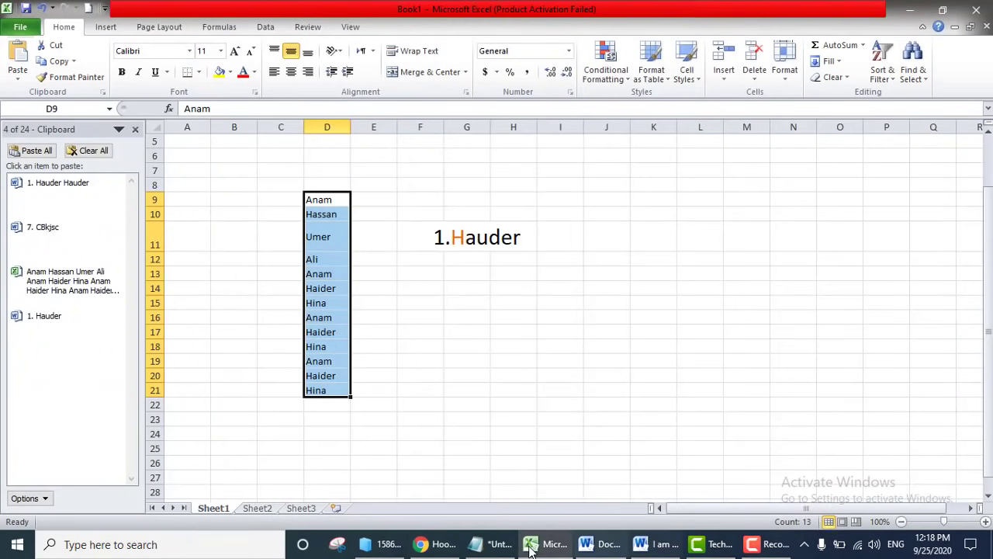
click(434, 547)
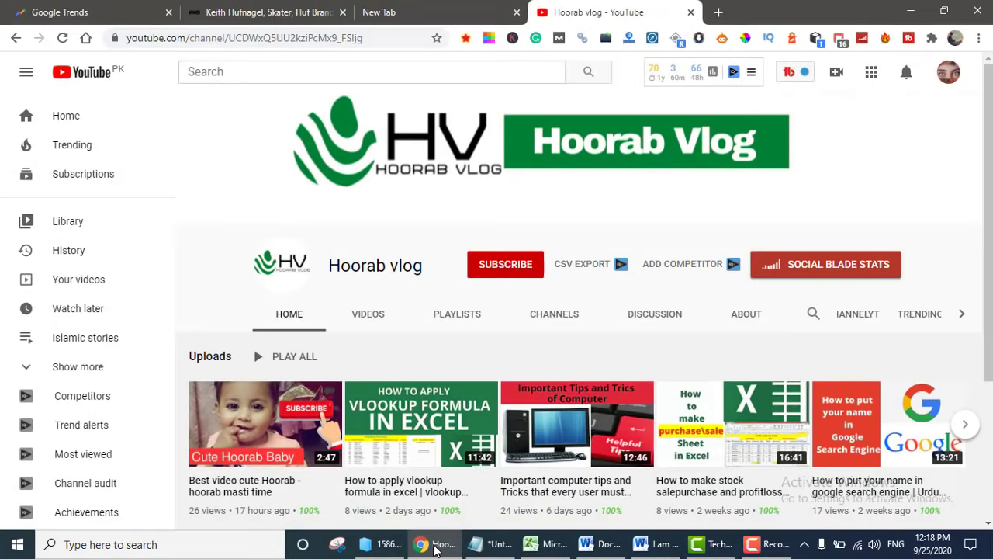
click(272, 15)
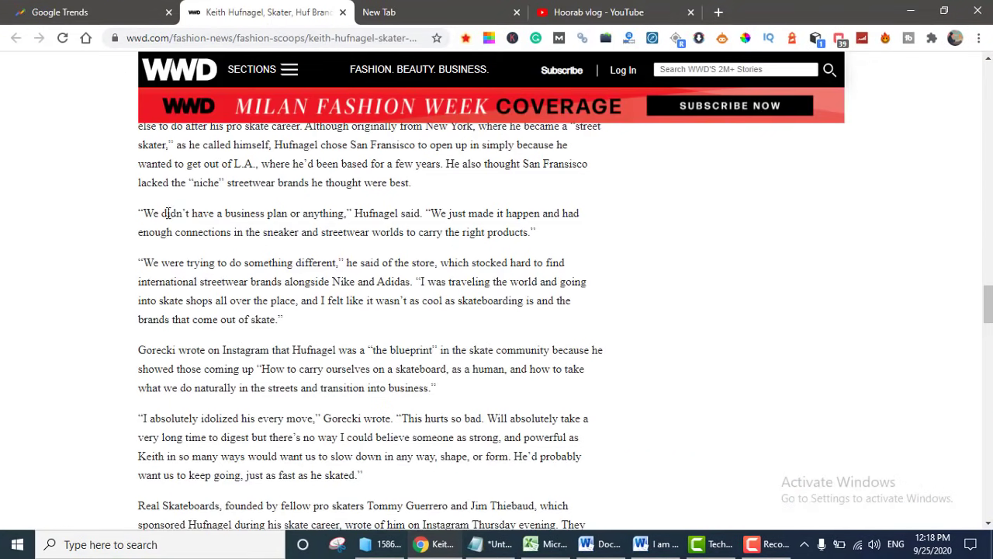
drag(141, 207, 582, 333)
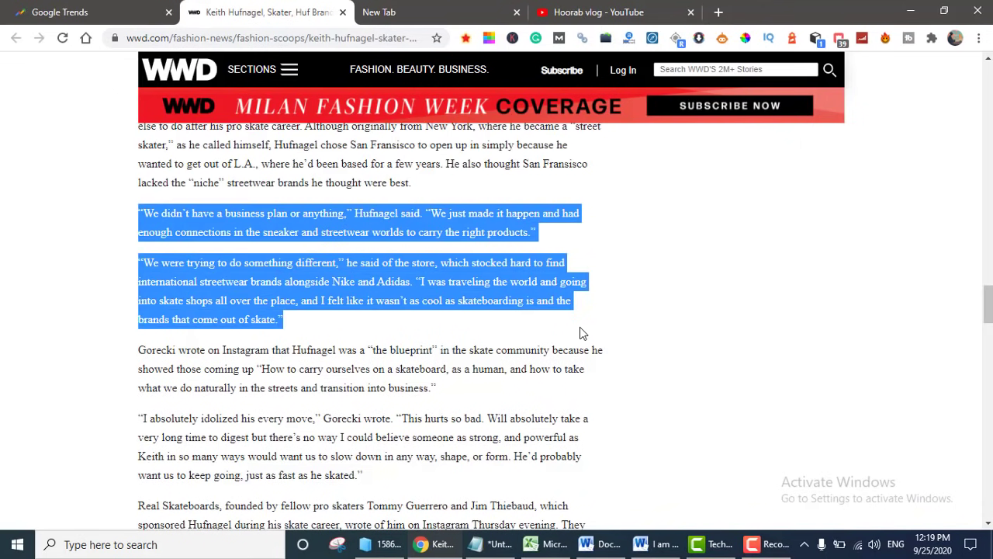
key(ctrl+c)
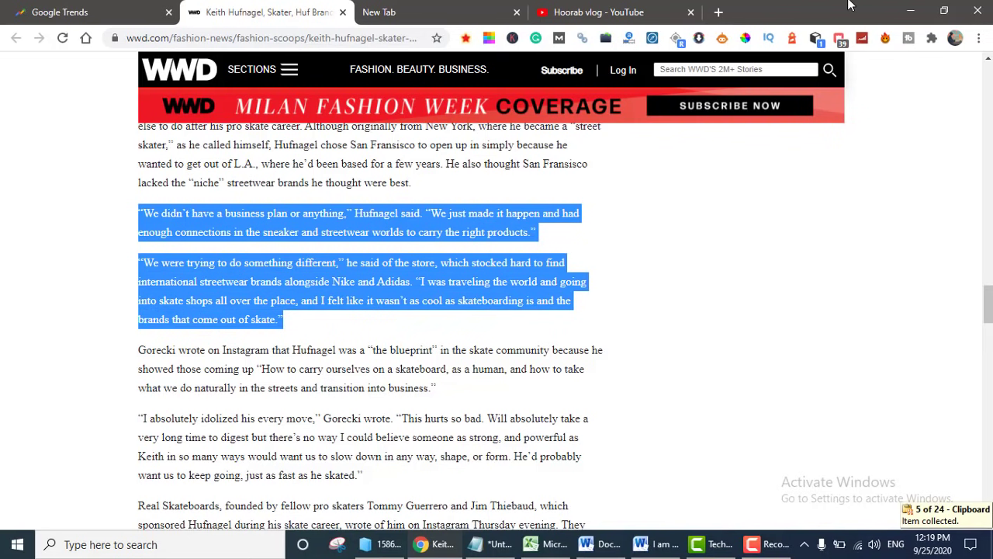
click(911, 11)
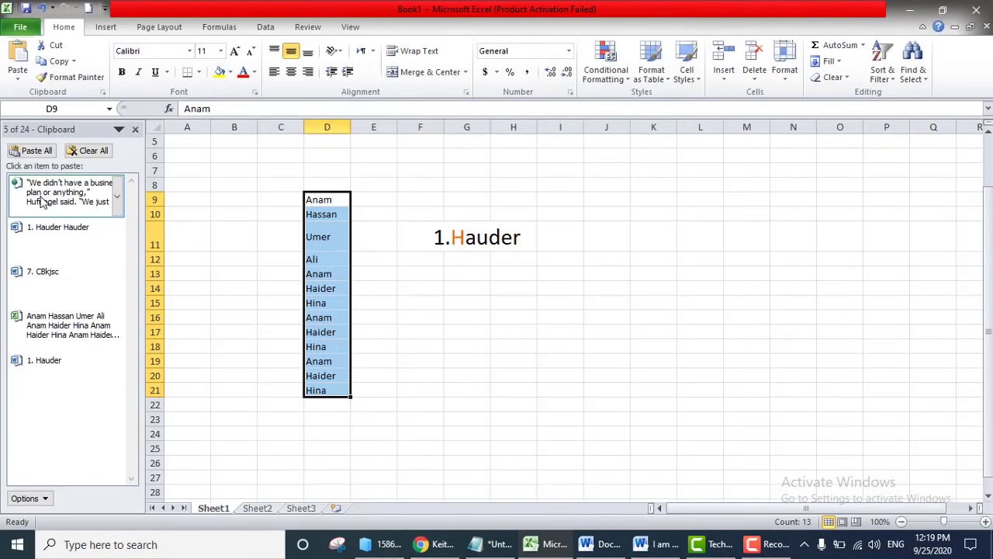
click(438, 543)
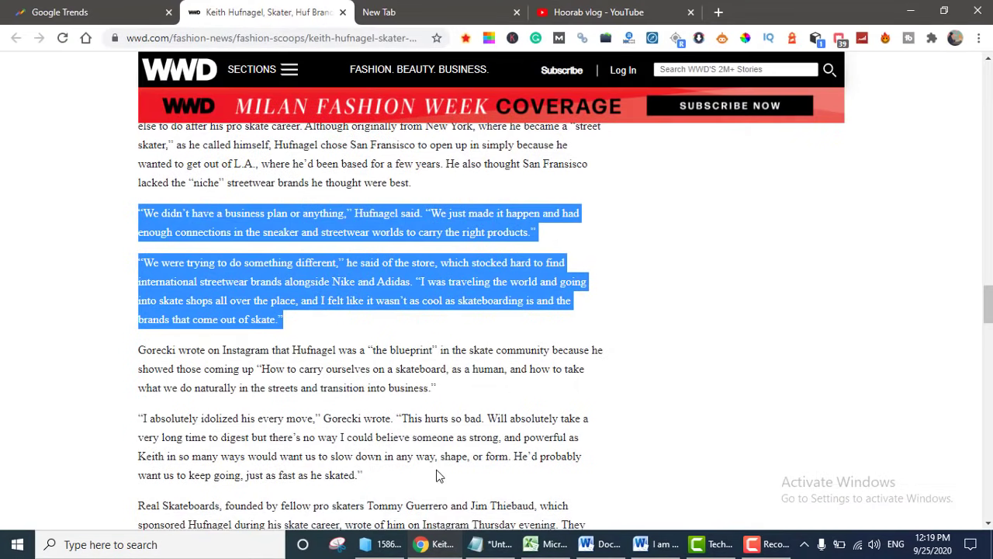
Switch to Document1 in Word and paste the copied "We didn't have a business plan" quote from the Office Clipboard into the last table row.
click(436, 545)
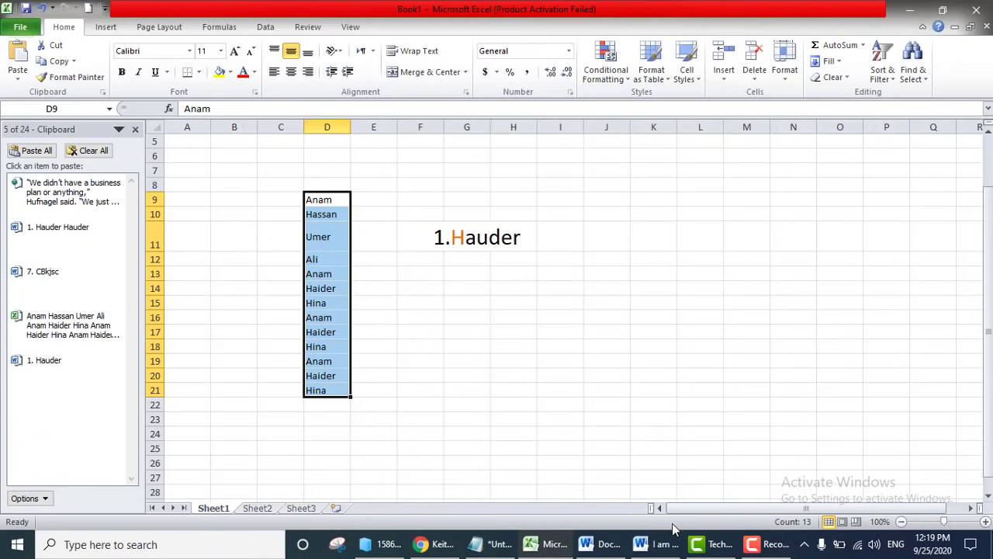
click(661, 544)
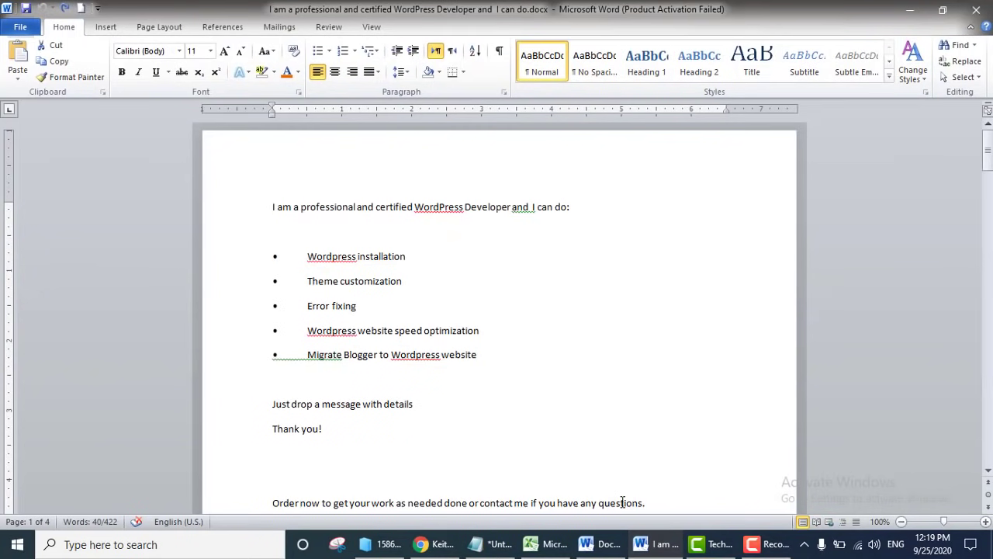
click(594, 542)
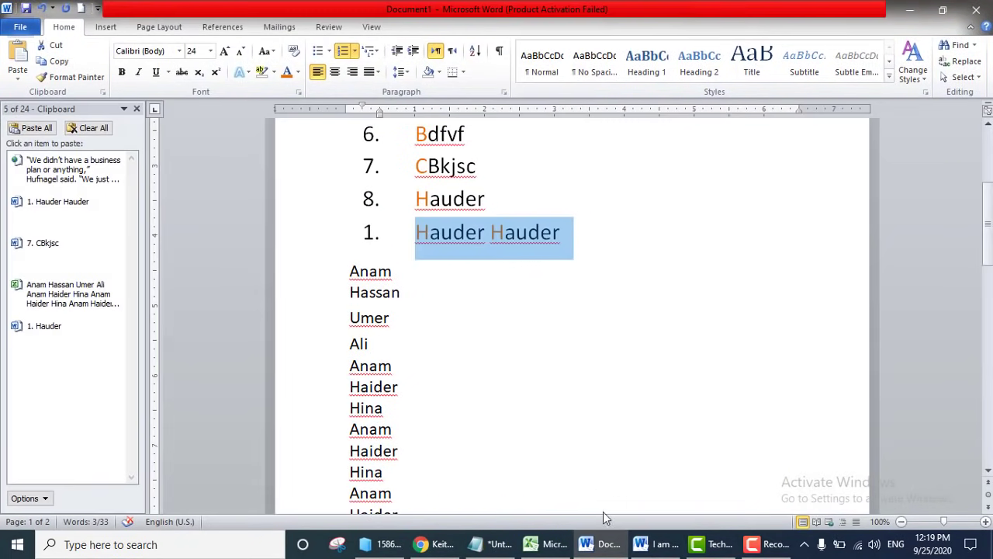
click(402, 508)
scroll(407, 506, down, 5)
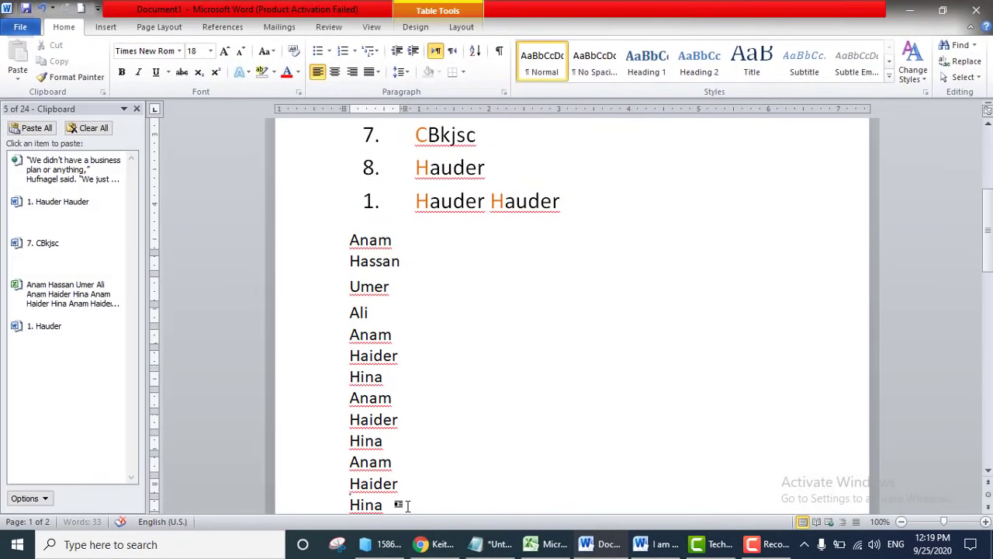
key(ctrl+z)
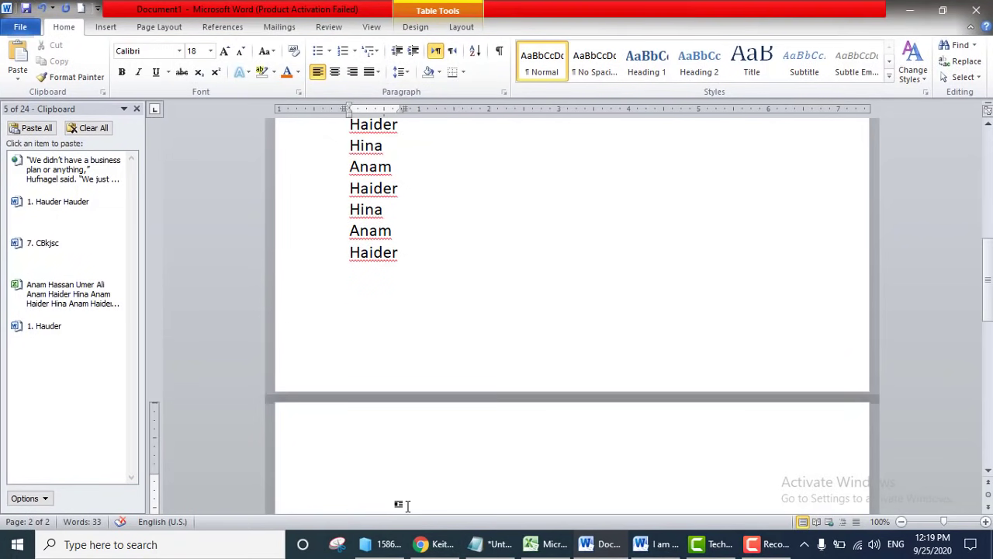
click(68, 170)
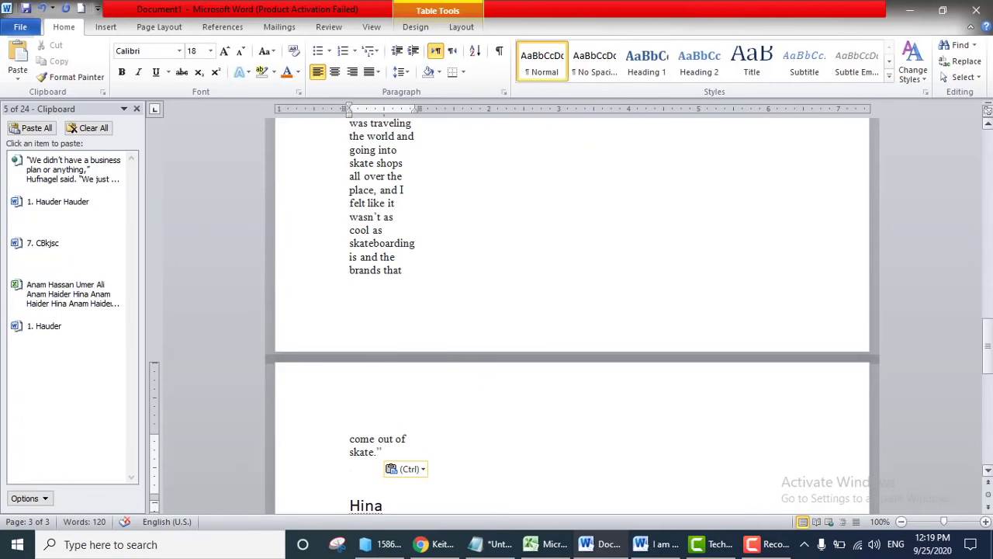
drag(986, 342, 957, 267)
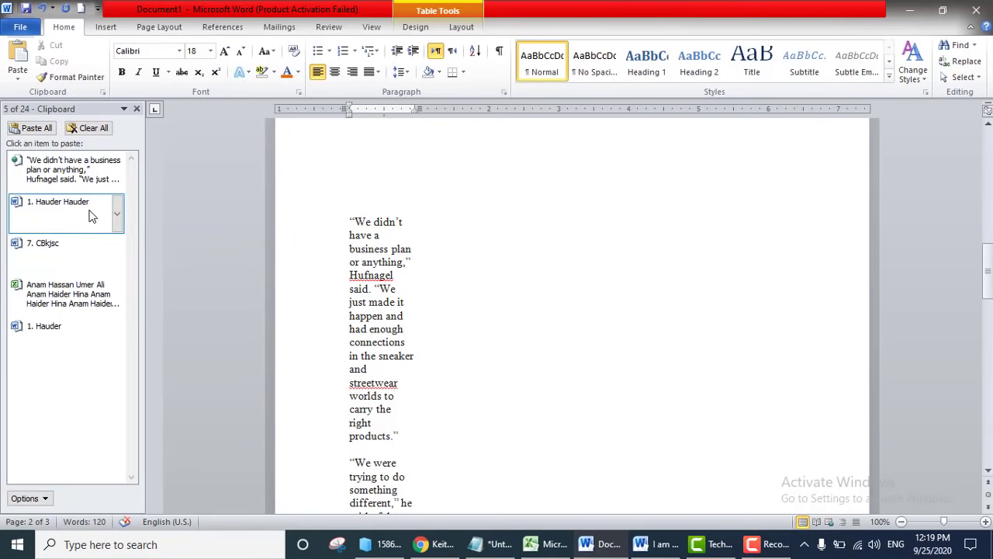
Clear all collected items from the Office Clipboard and close its pane in Word.
click(90, 128)
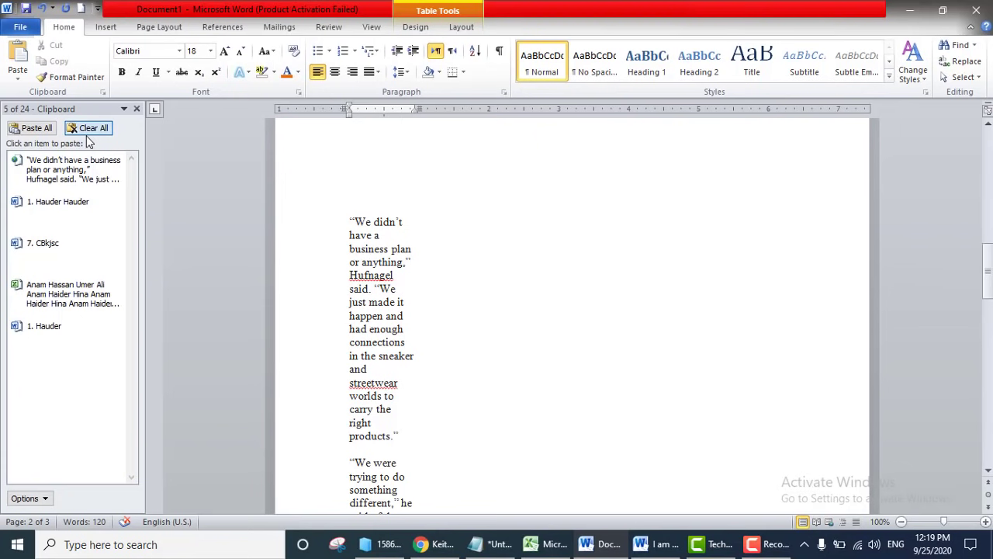
click(103, 93)
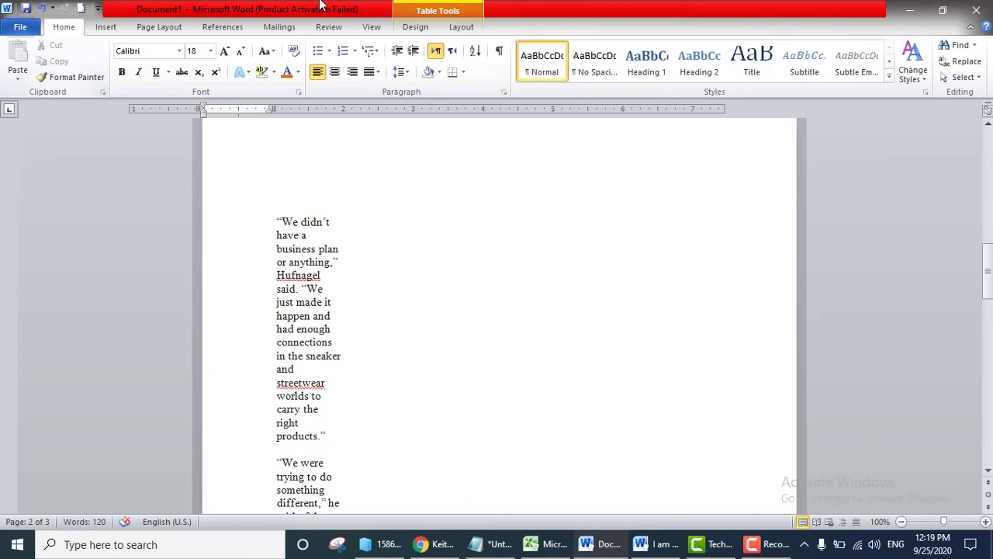
Minimize the open Word and Excel windows to reveal the desktop.
click(911, 16)
click(912, 16)
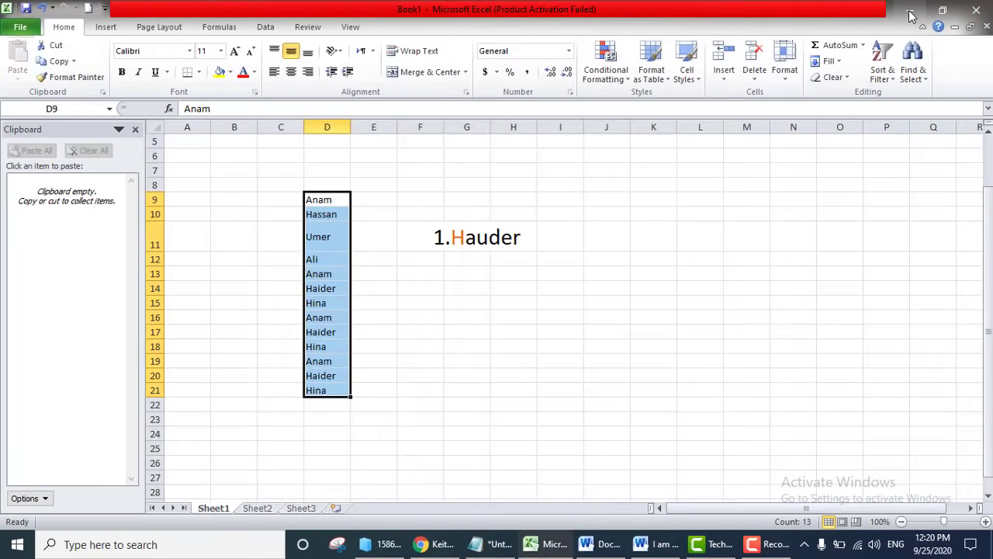
click(911, 16)
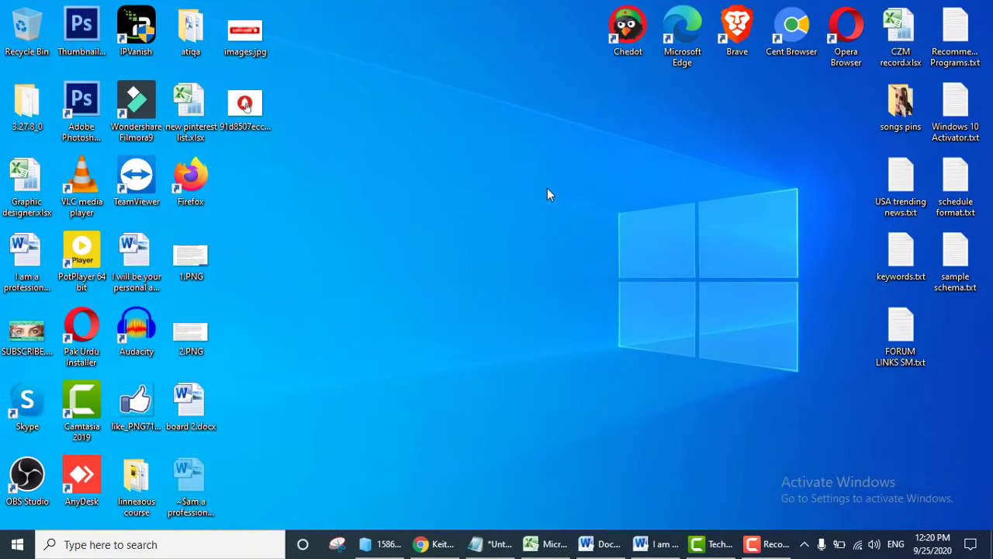
mouse_move(365, 546)
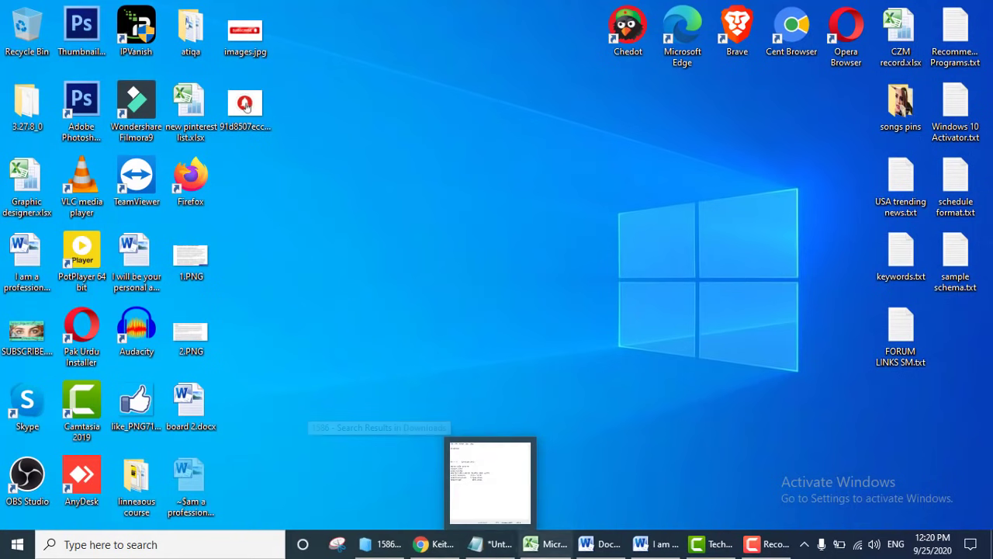
click(774, 546)
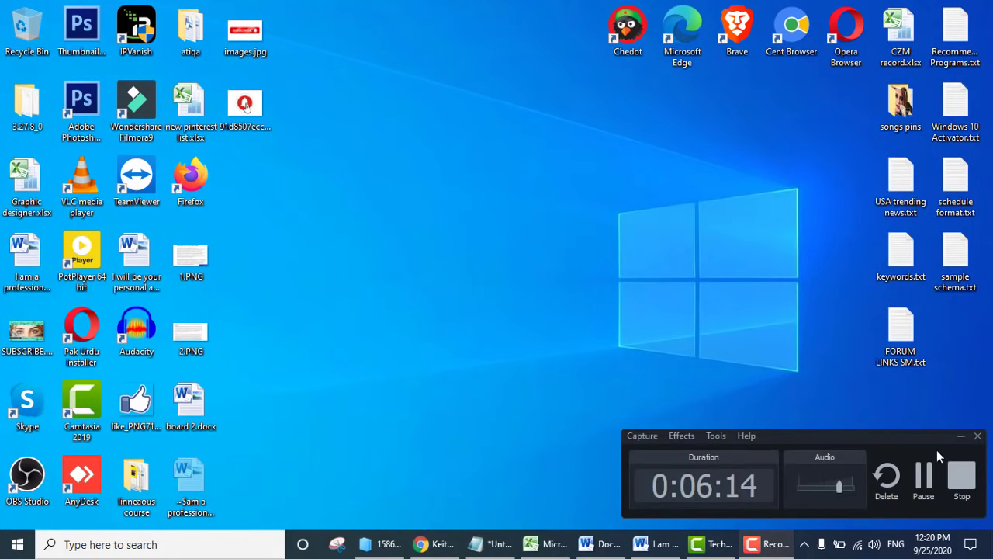
click(924, 483)
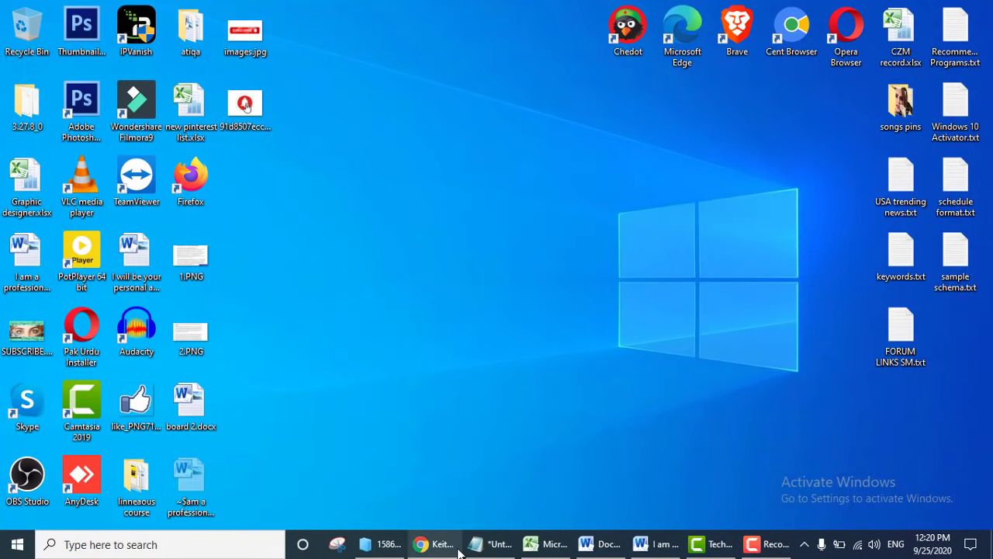
mouse_move(459, 551)
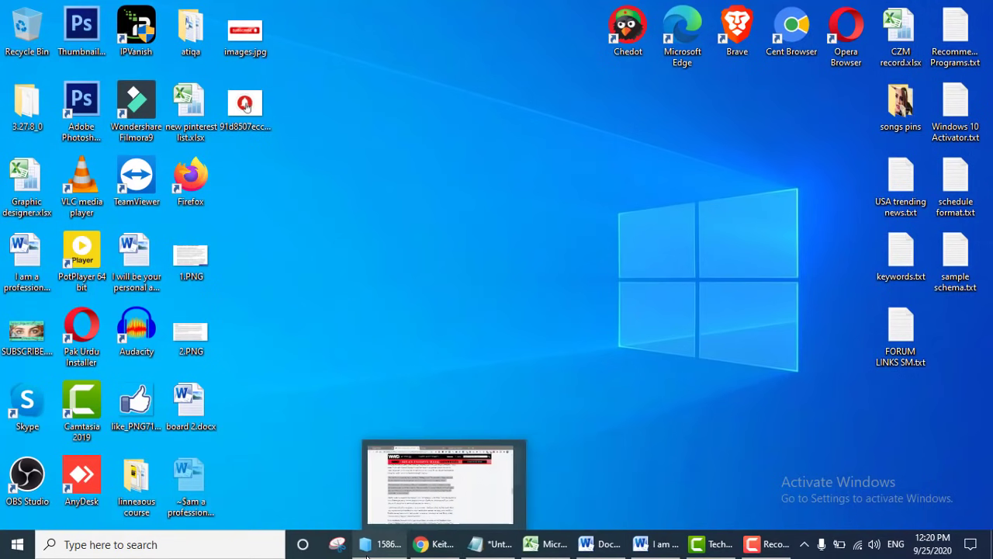
mouse_move(435, 518)
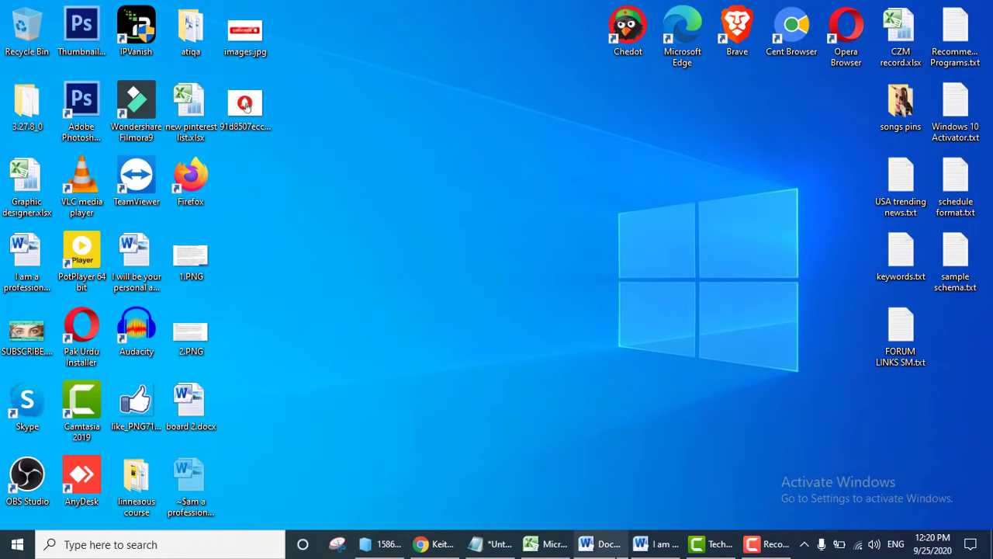
Switch to File Explorer and look through the Documents folder and its Camtasia subfolder.
click(388, 552)
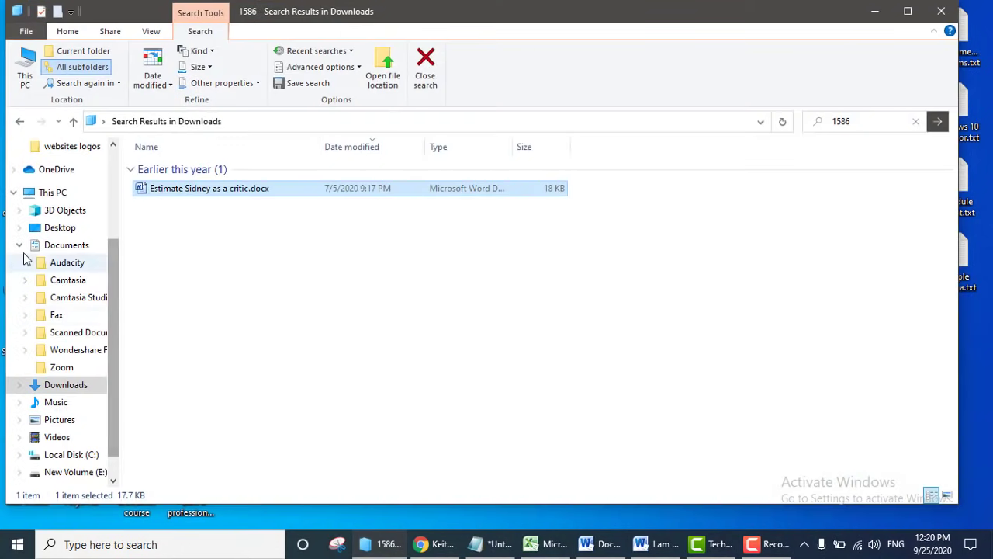
click(76, 245)
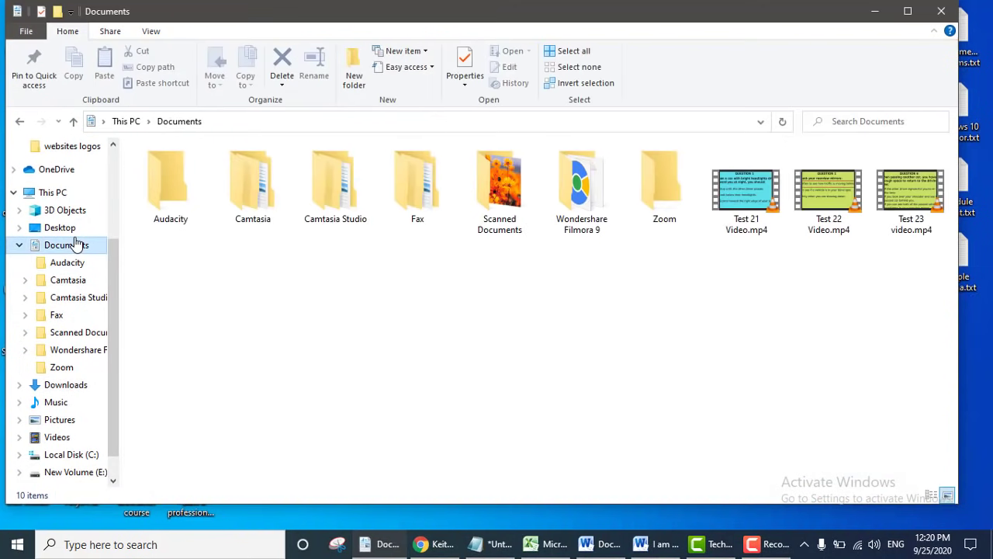
click(76, 283)
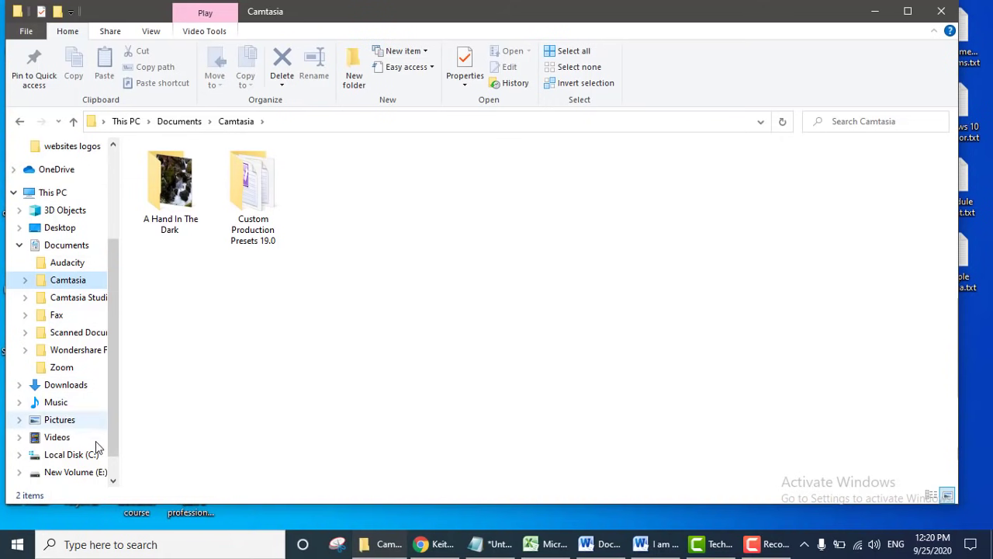
drag(111, 438, 118, 467)
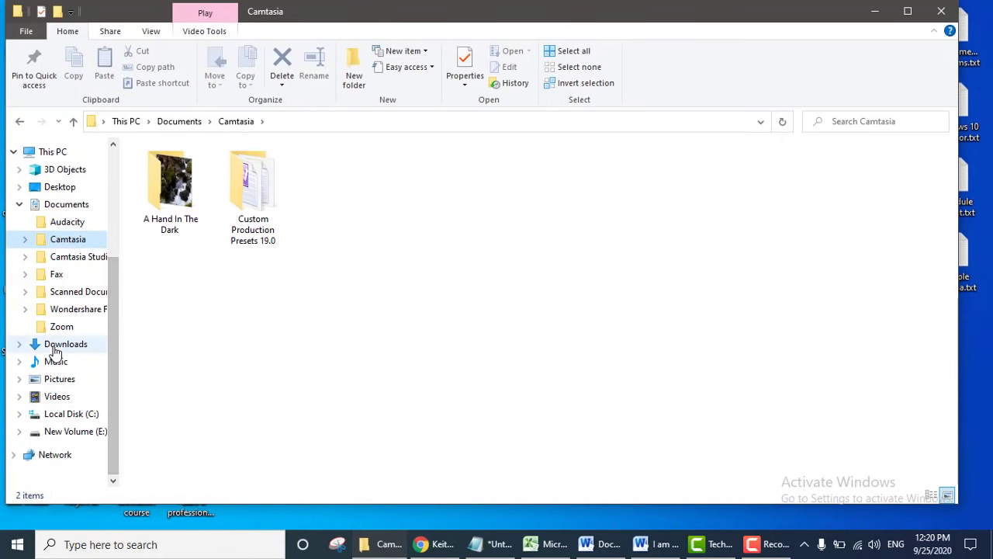
click(77, 206)
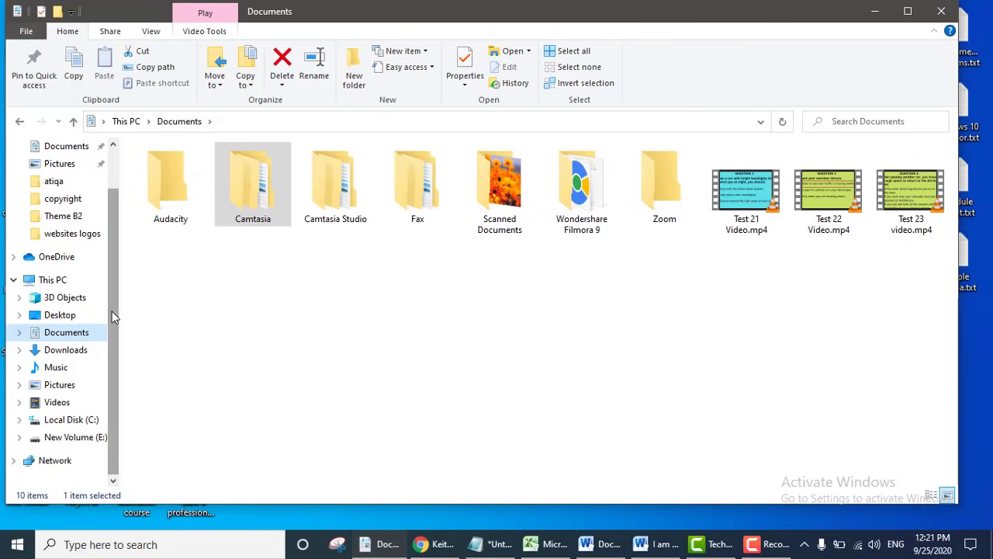
drag(112, 312, 108, 220)
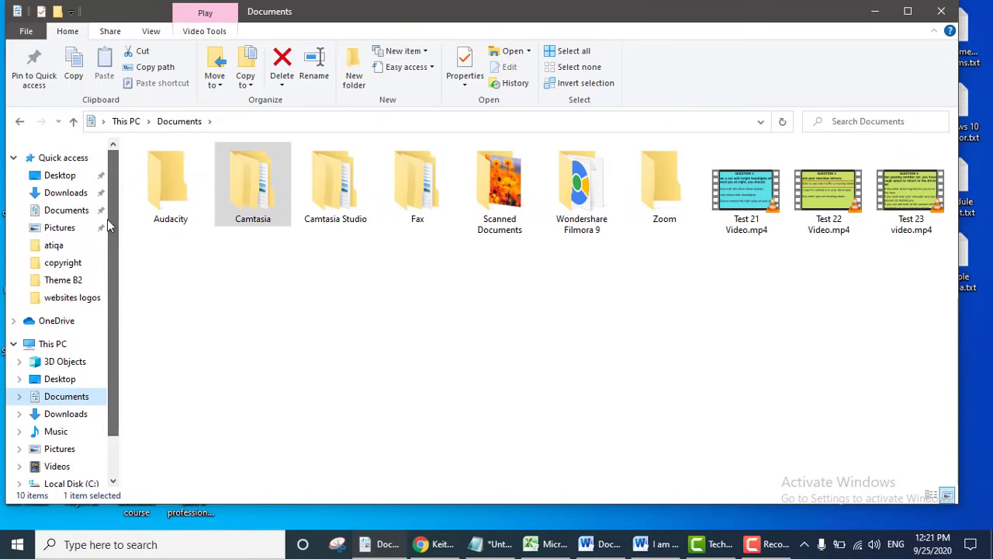
Open Quick access, maximize the File Explorer window and bring the full list of recent files into view.
click(62, 158)
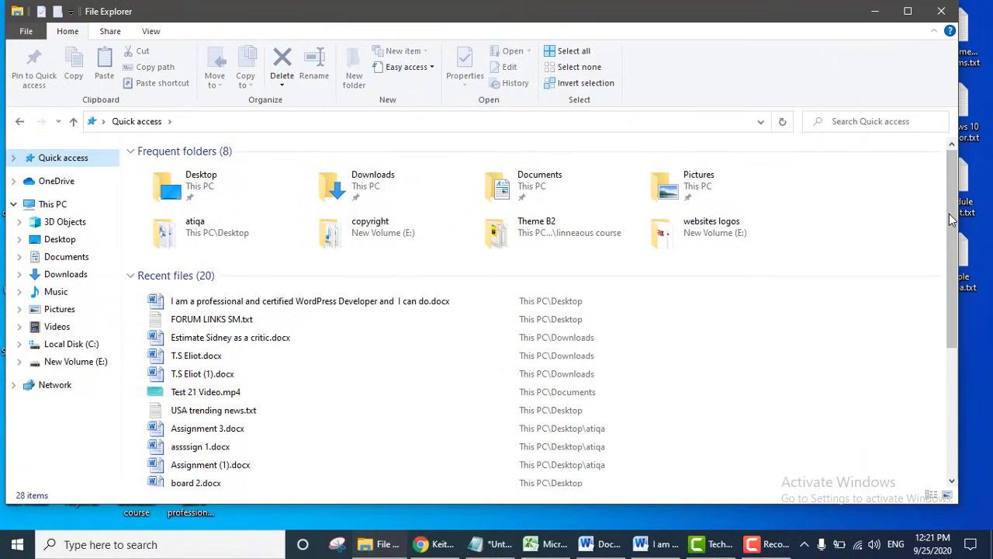
click(907, 11)
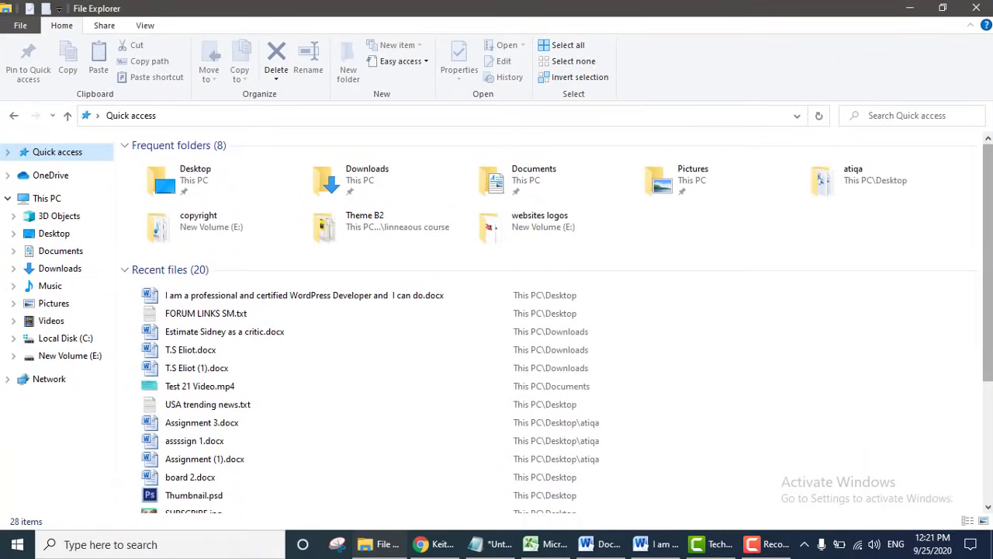
scroll(989, 314, down, 2)
scroll(988, 315, down, 1)
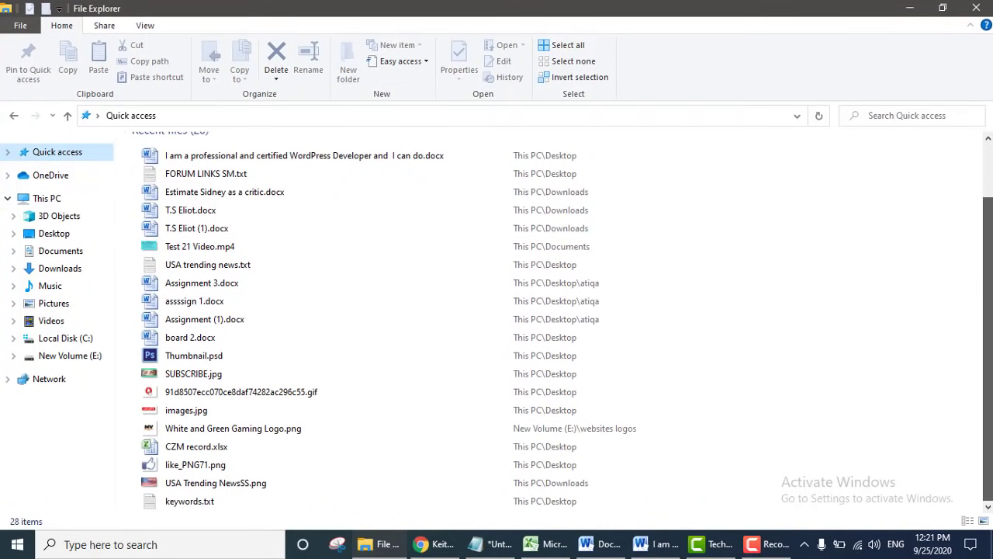
scroll(988, 314, up, 1)
scroll(988, 314, down, 1)
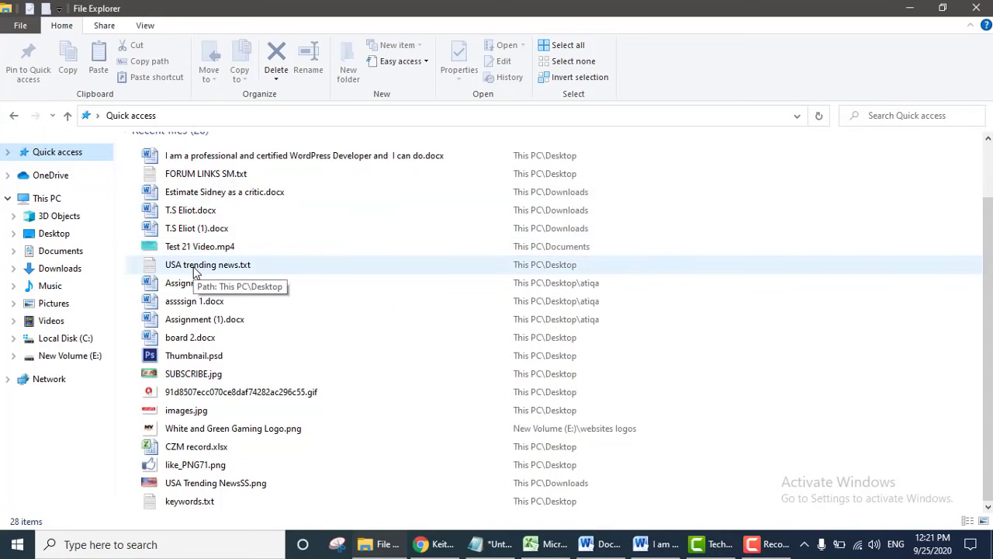
Turn on the preview pane and preview Estimate Sidney as a critic.docx, T.S Eliot.docx and USA trending news.txt.
key(alt+p)
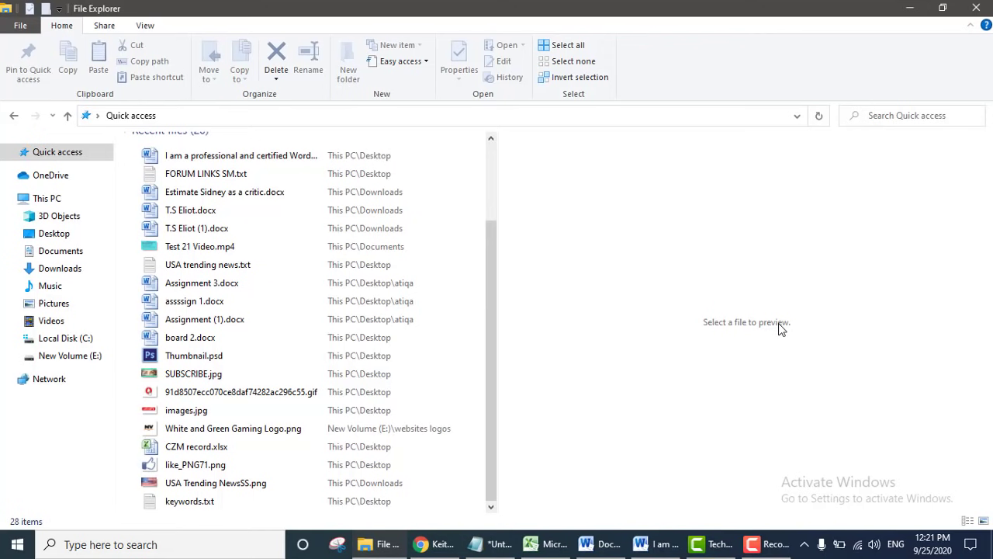
click(240, 198)
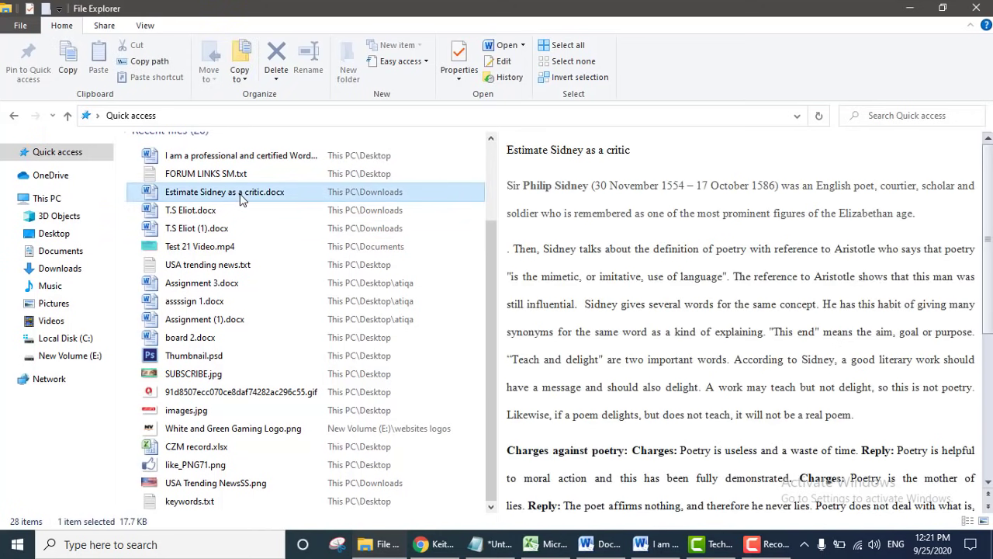
click(192, 212)
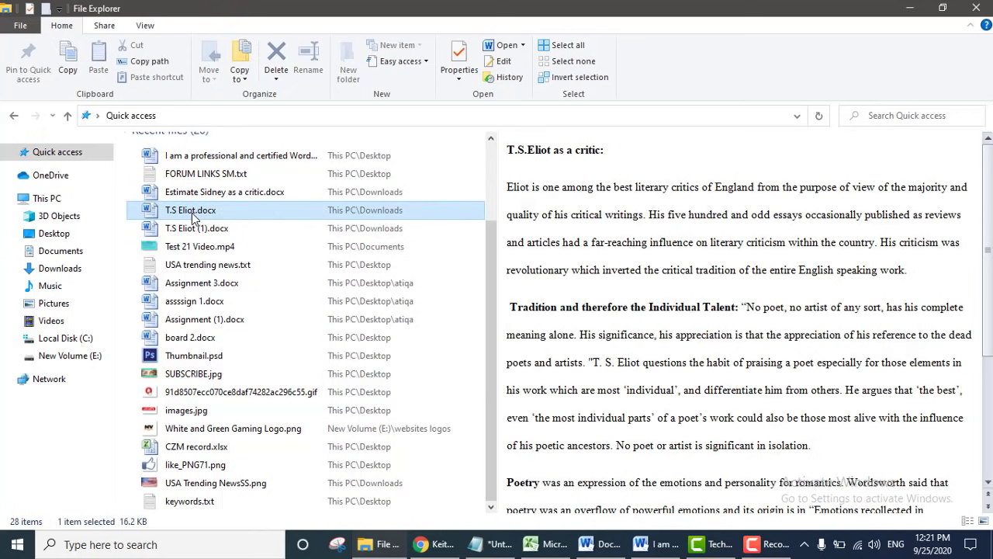
click(175, 265)
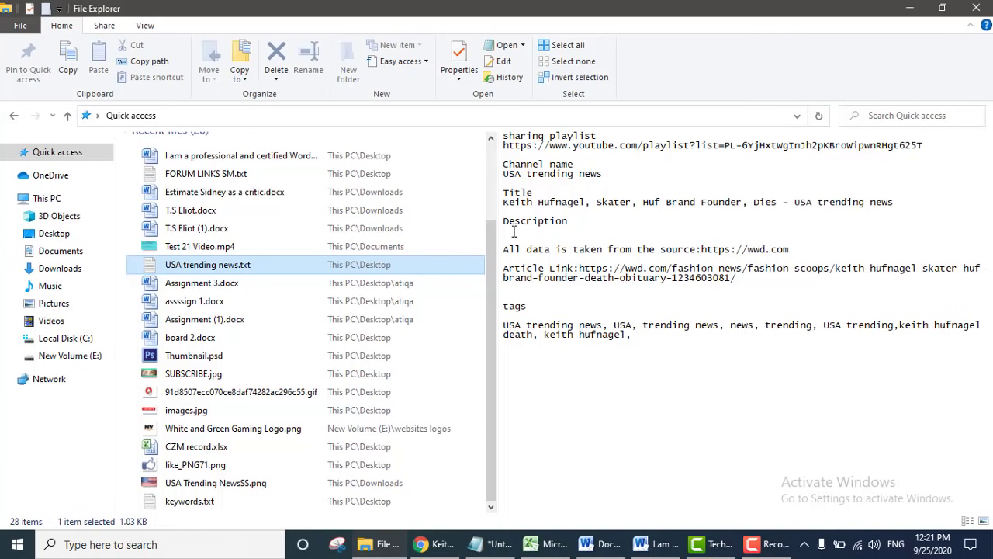
Preview assssign 1.docx and board 2.docx from the recent files, and turn the preview pane off.
click(791, 249)
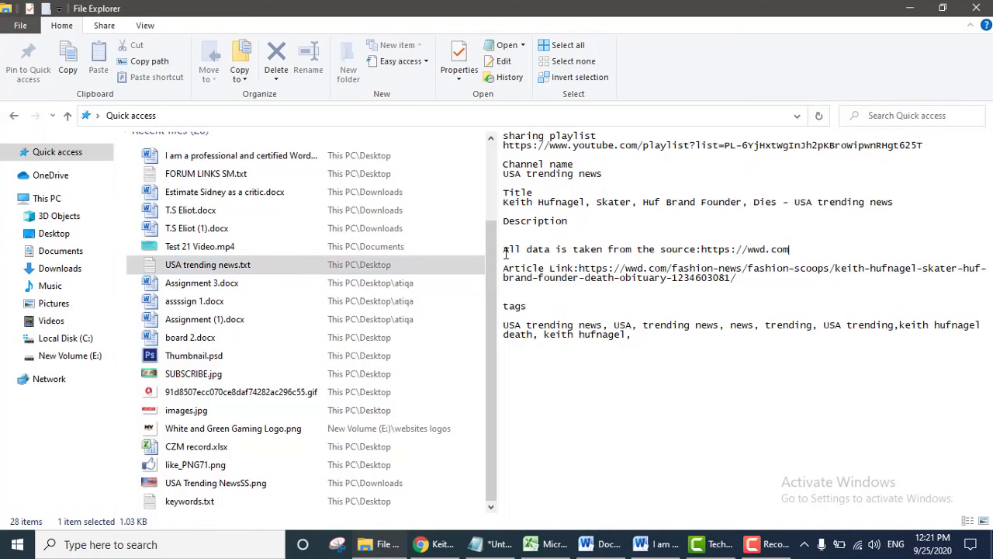
mouse_move(499, 254)
mouse_down()
mouse_move(570, 253)
mouse_move(502, 254)
mouse_up()
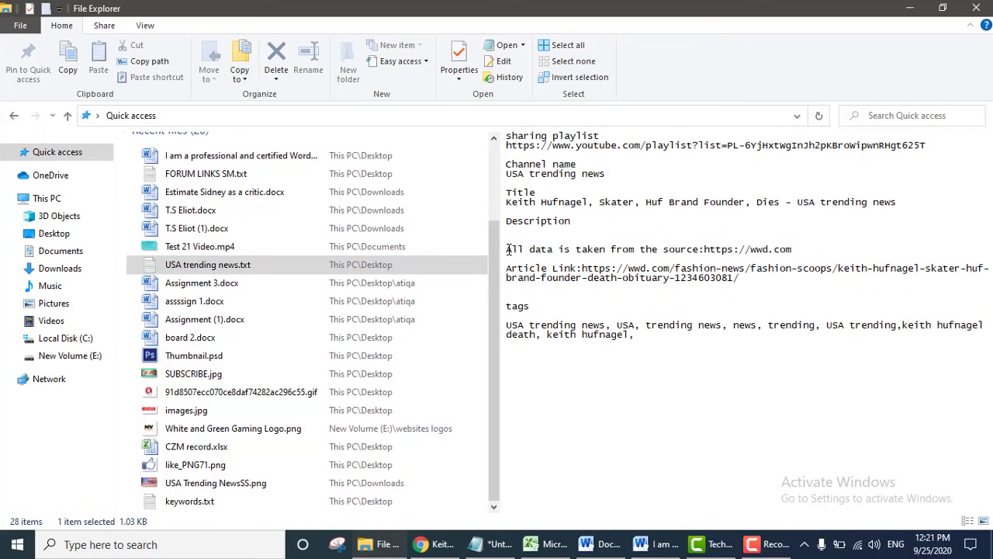
click(187, 308)
click(208, 337)
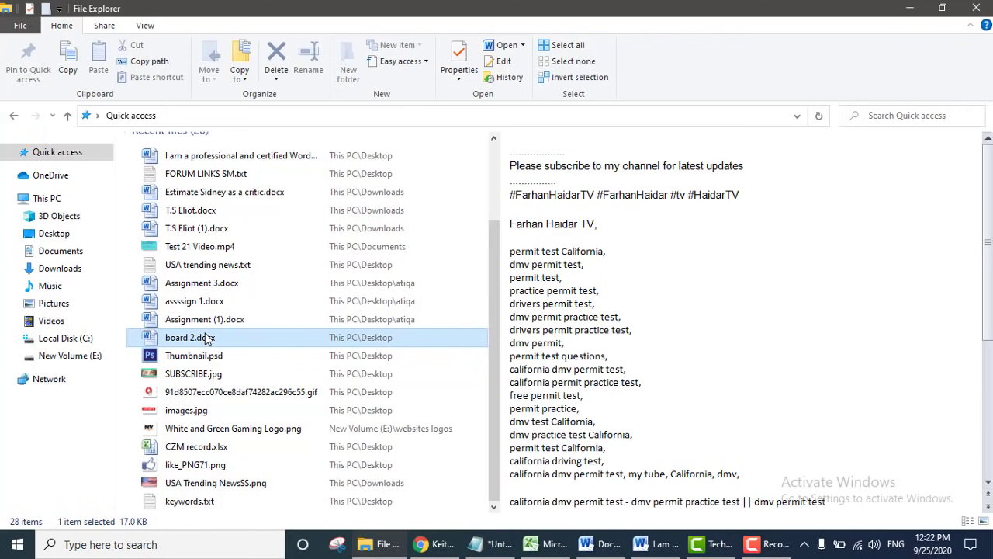
key(alt)
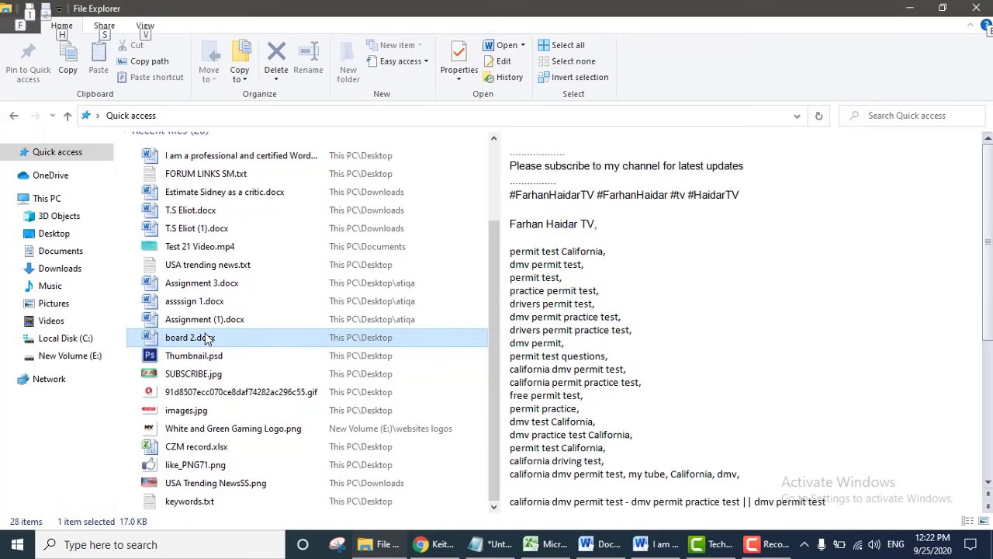
key(alt+p)
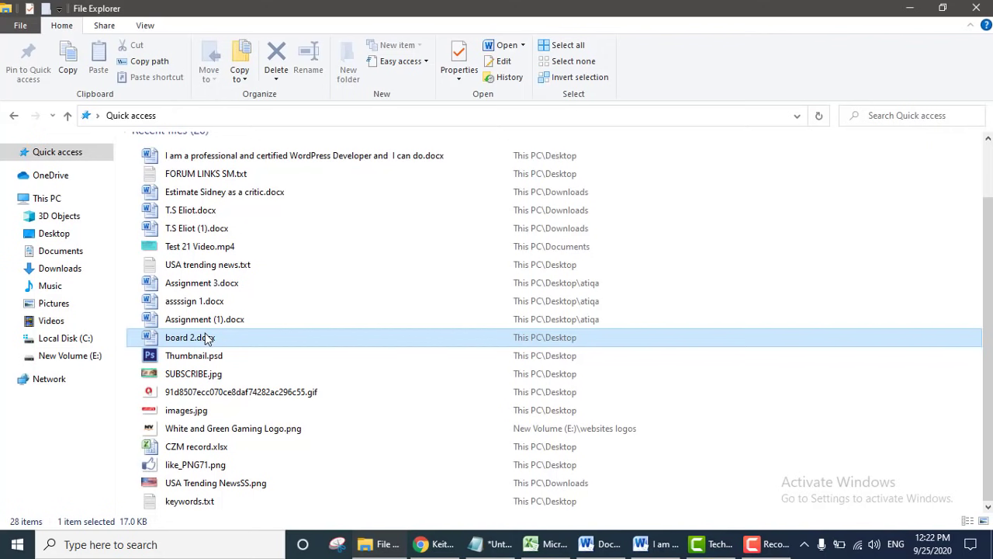
click(585, 547)
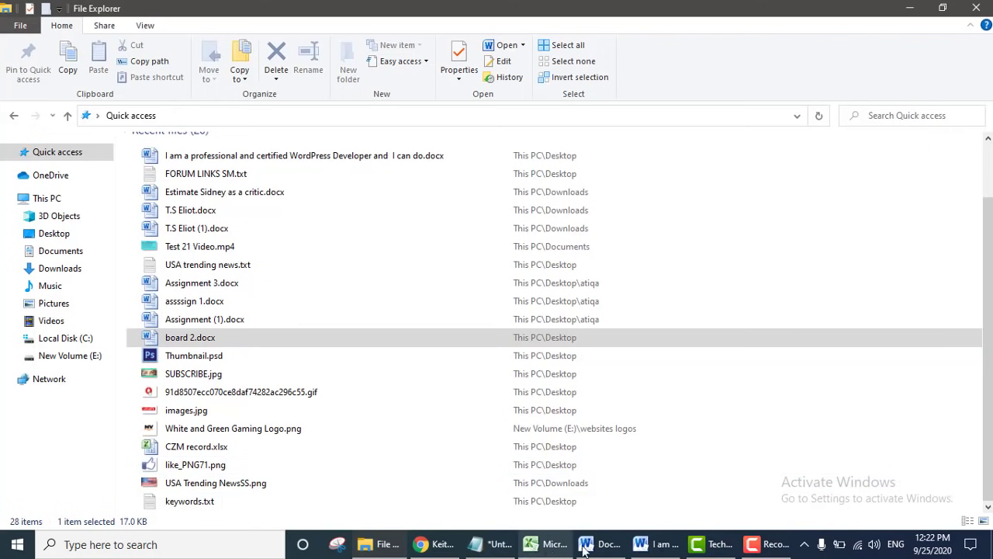
click(767, 544)
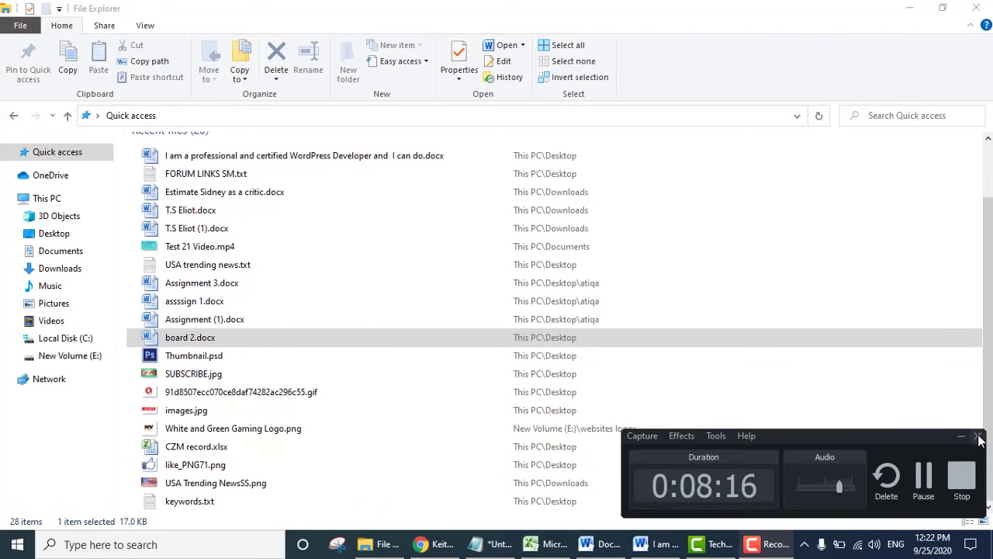
click(937, 481)
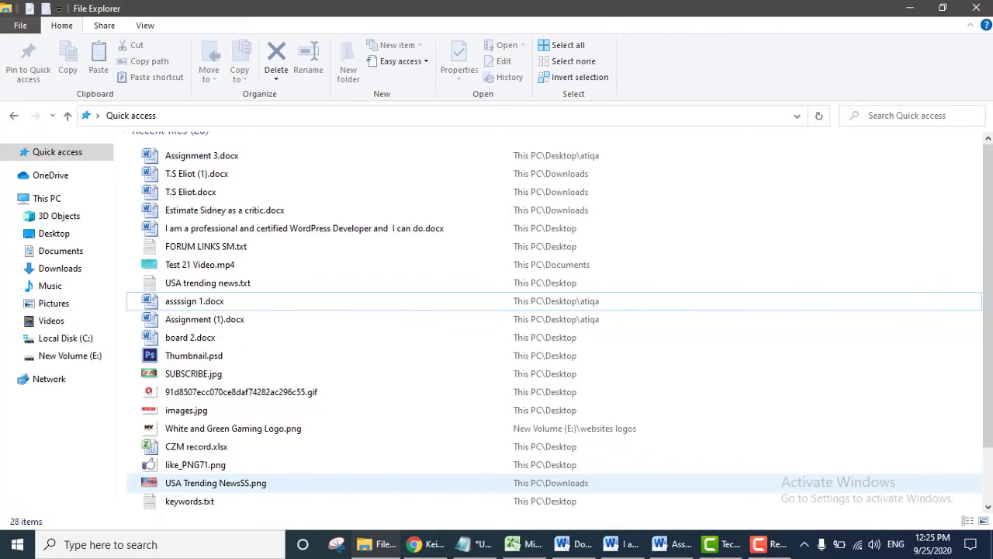
Search Quick access for "conclude" and turn off searching system files and file contents in non-indexed locations.
click(866, 117)
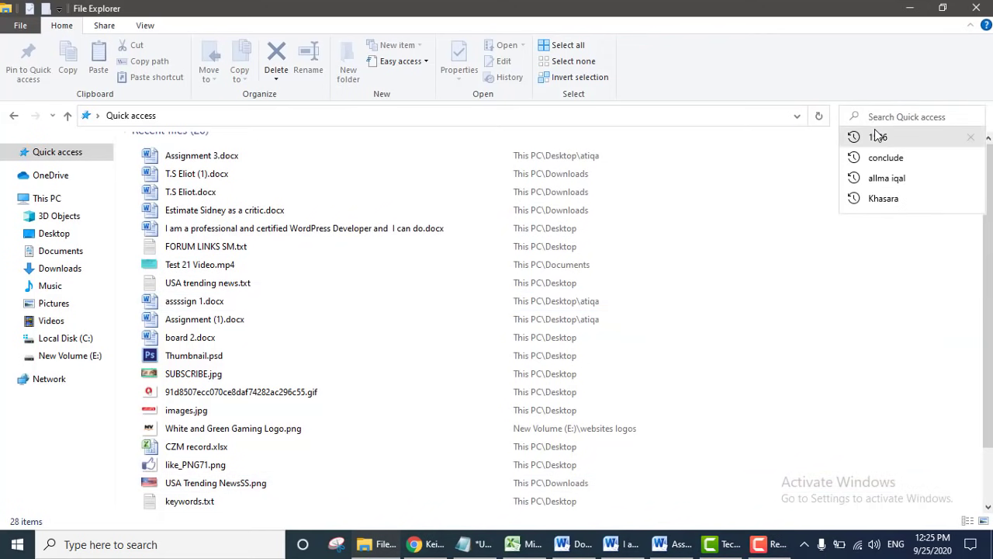
click(890, 161)
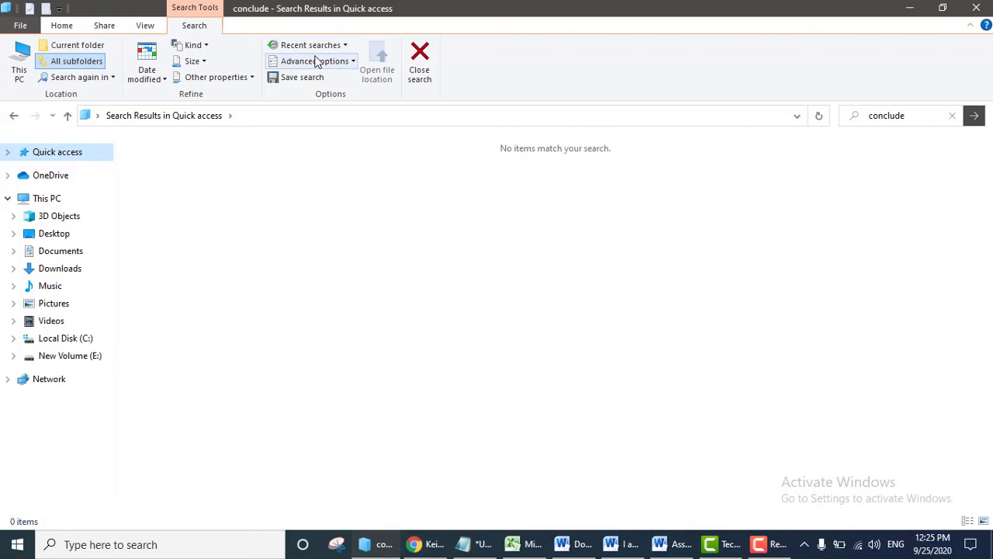
click(336, 62)
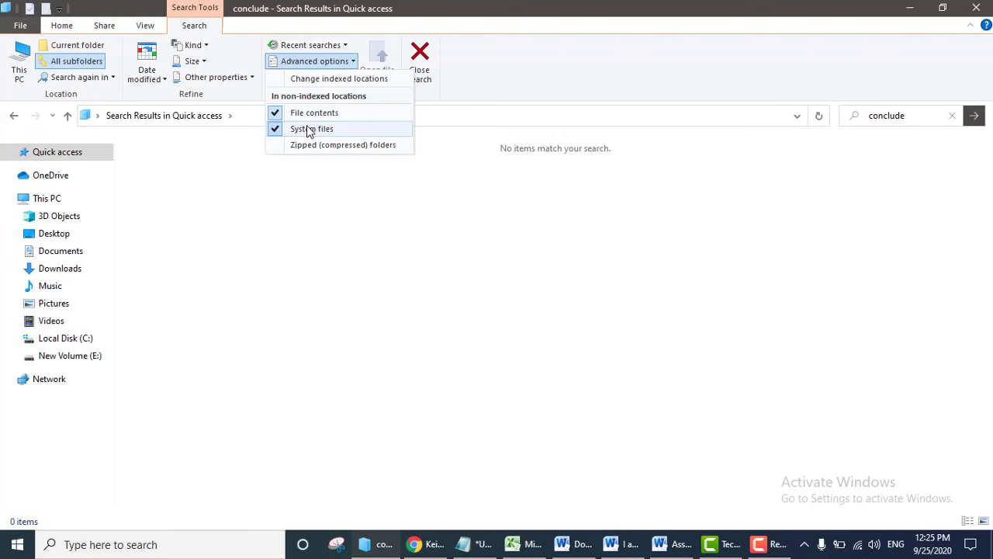
click(276, 129)
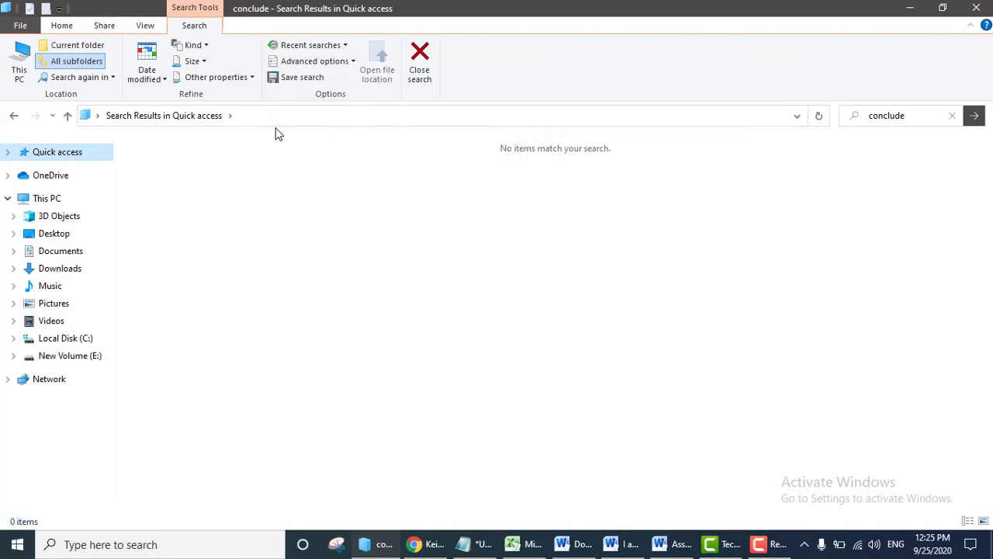
click(339, 61)
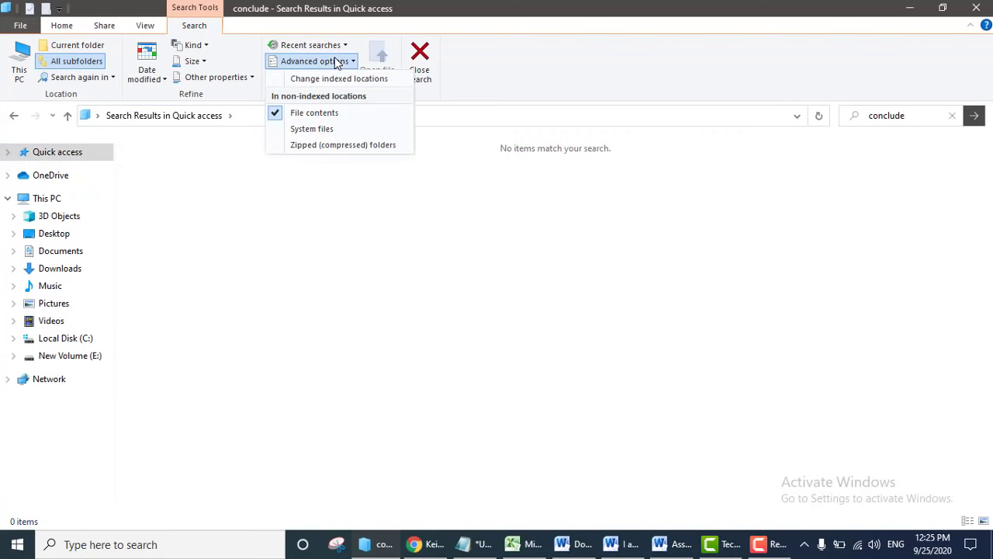
click(273, 114)
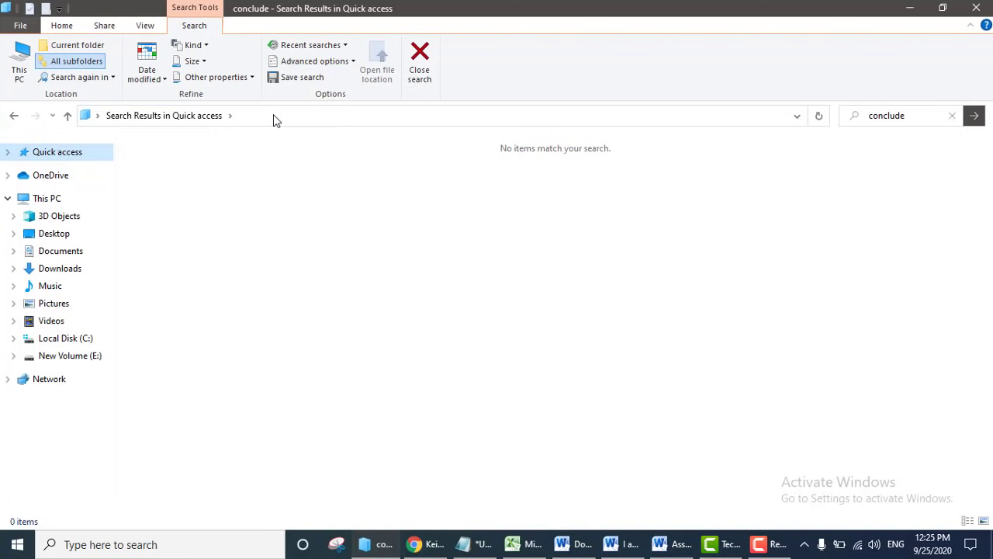
Enable searching file contents in non-indexed locations and check that the option is set.
click(346, 66)
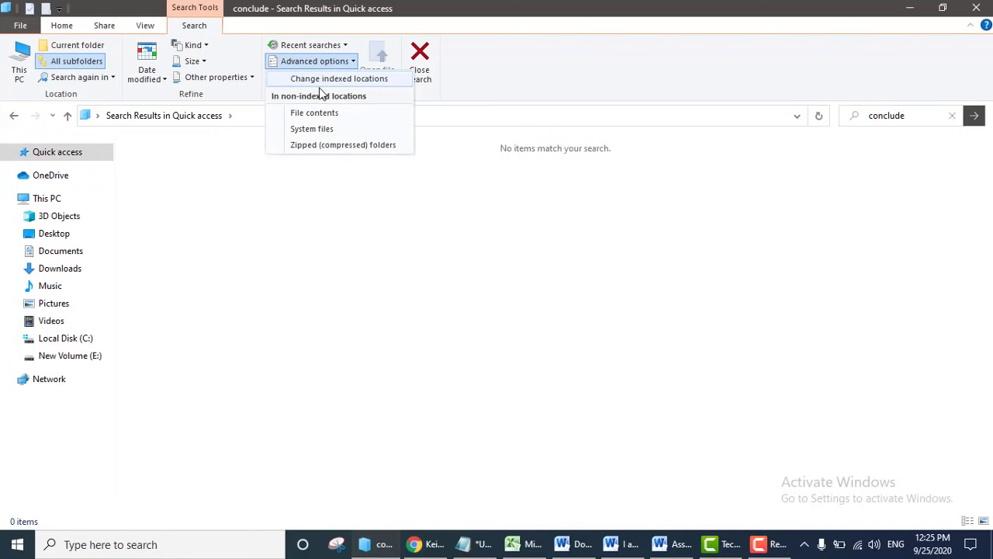
click(329, 114)
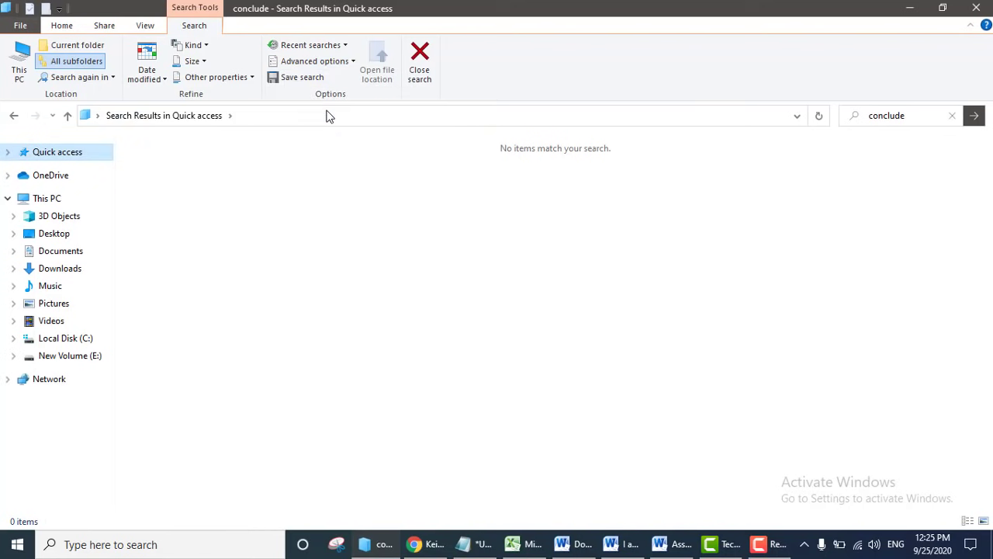
click(346, 63)
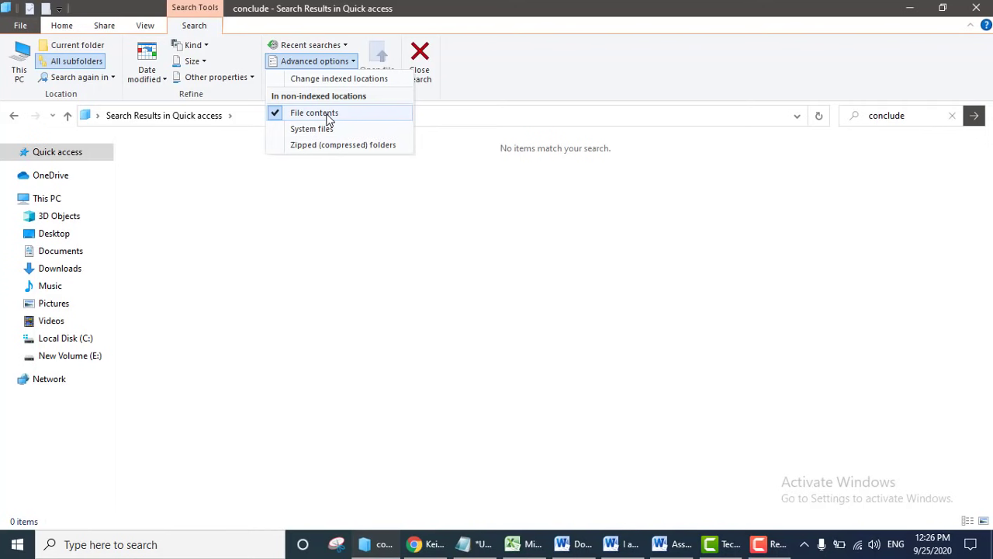
click(432, 181)
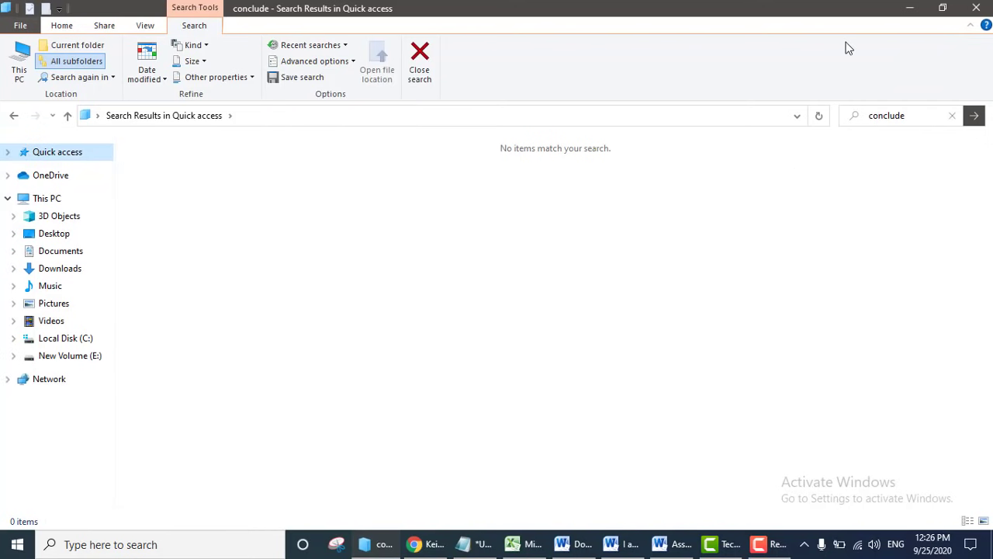
Clear the "conclude" search text and go back from the search results.
click(966, 123)
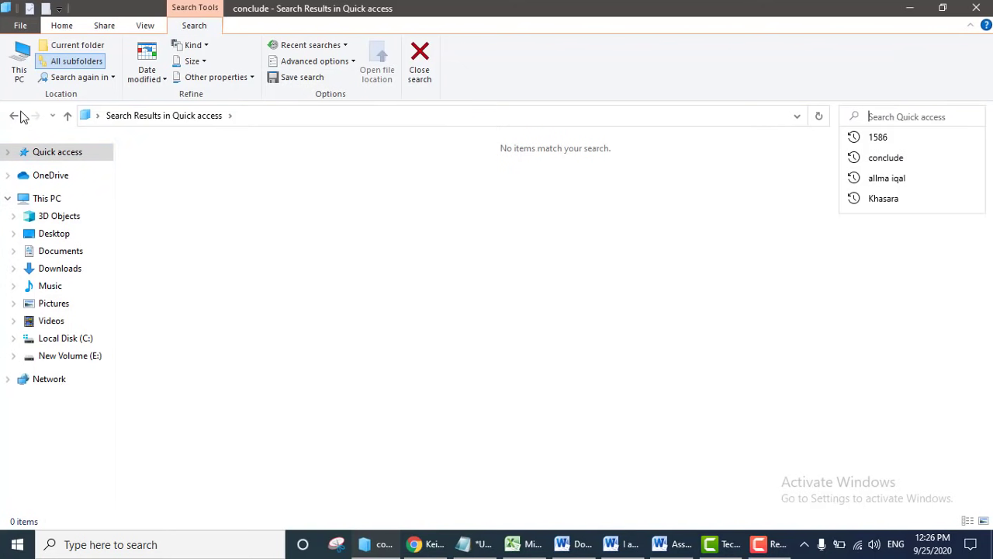
click(15, 116)
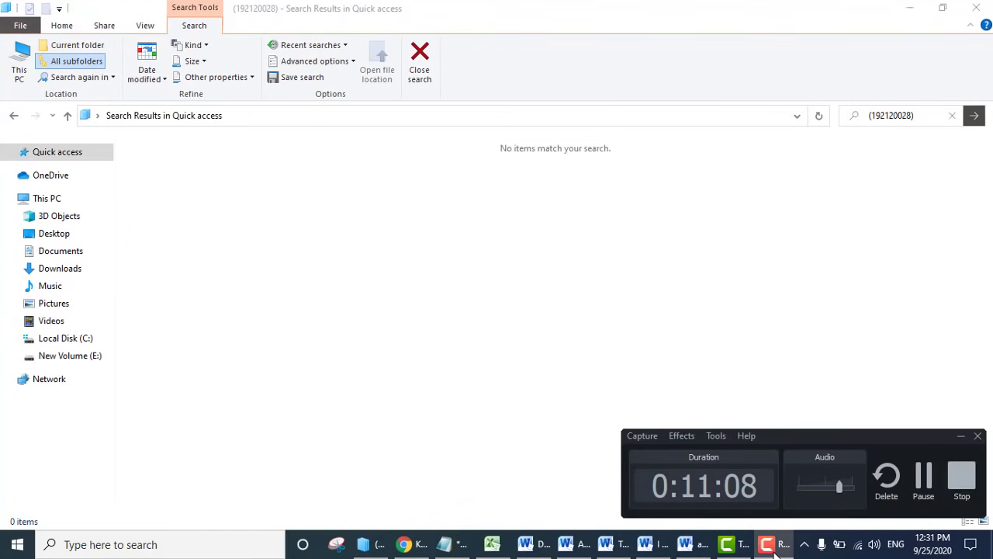
click(923, 492)
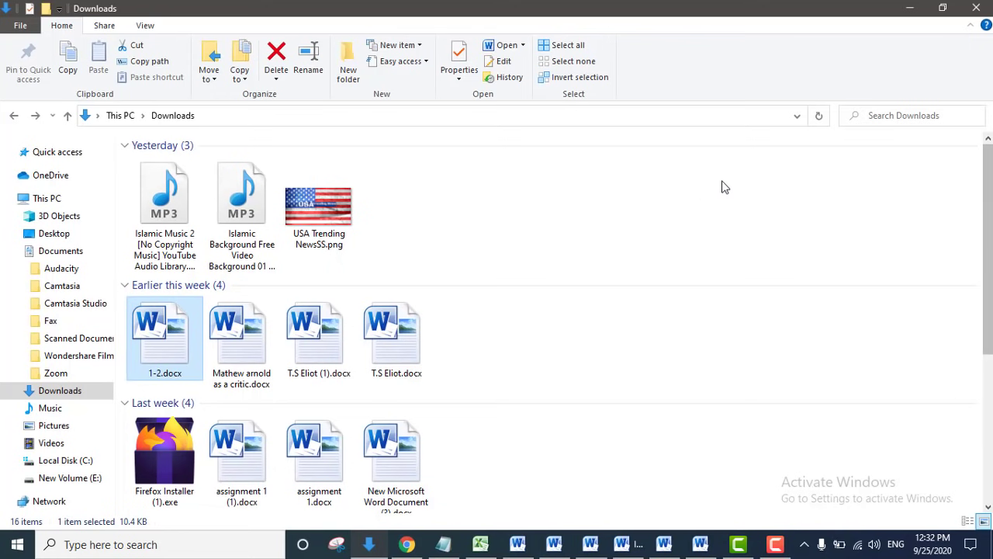
Search Downloads for "2011", open the matching 1-2.docx, highlight 2011 in its Introduction, and minimize the document.
click(871, 117)
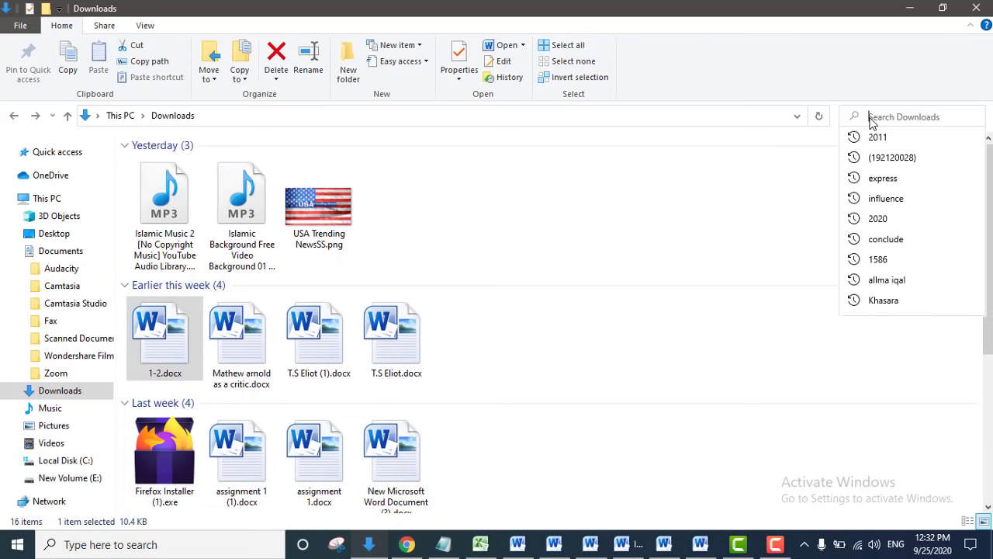
text(2011)
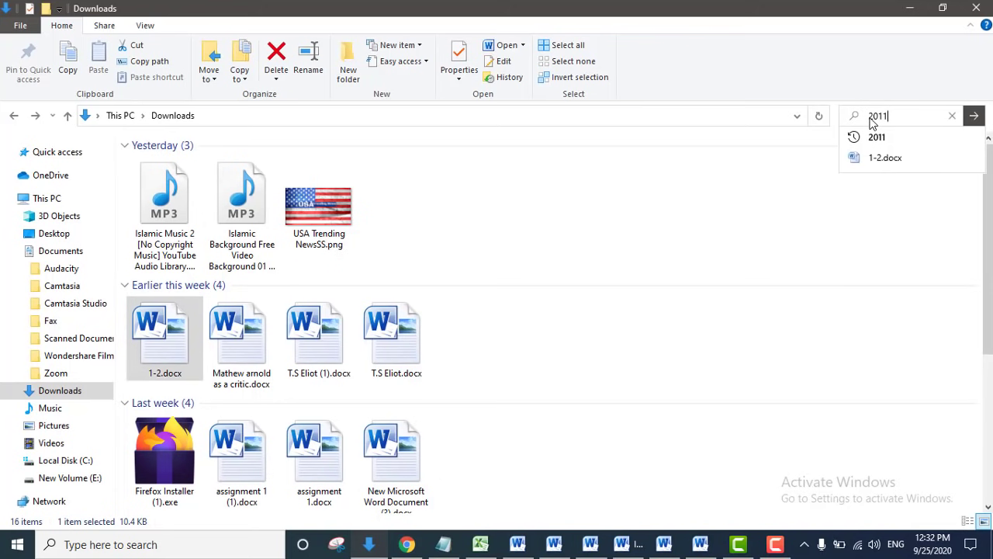
key(Return)
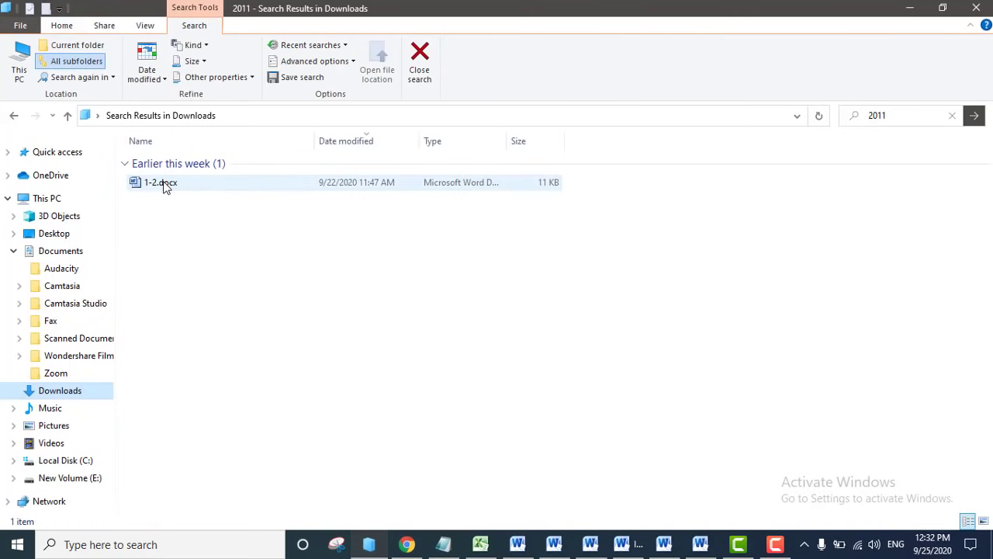
double_click(164, 184)
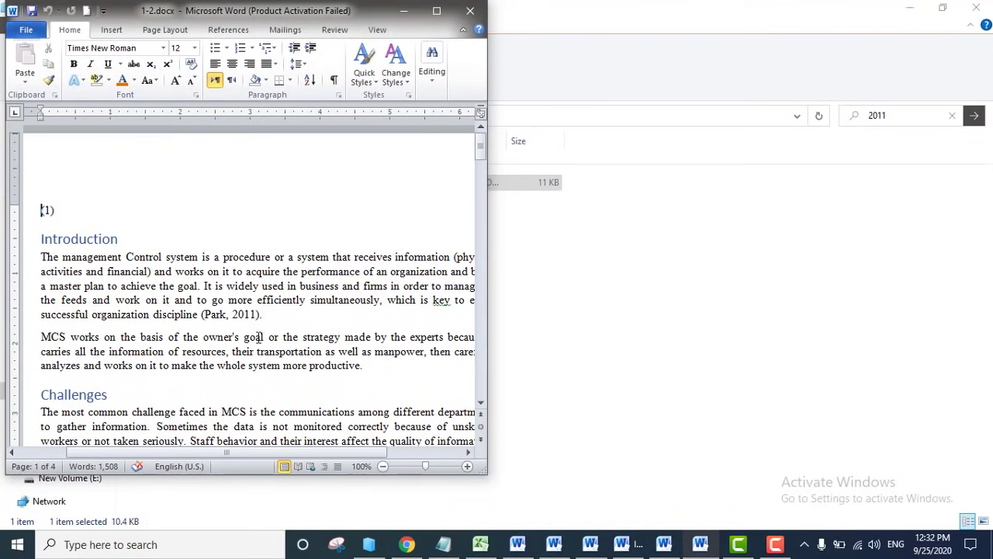
drag(232, 314, 260, 316)
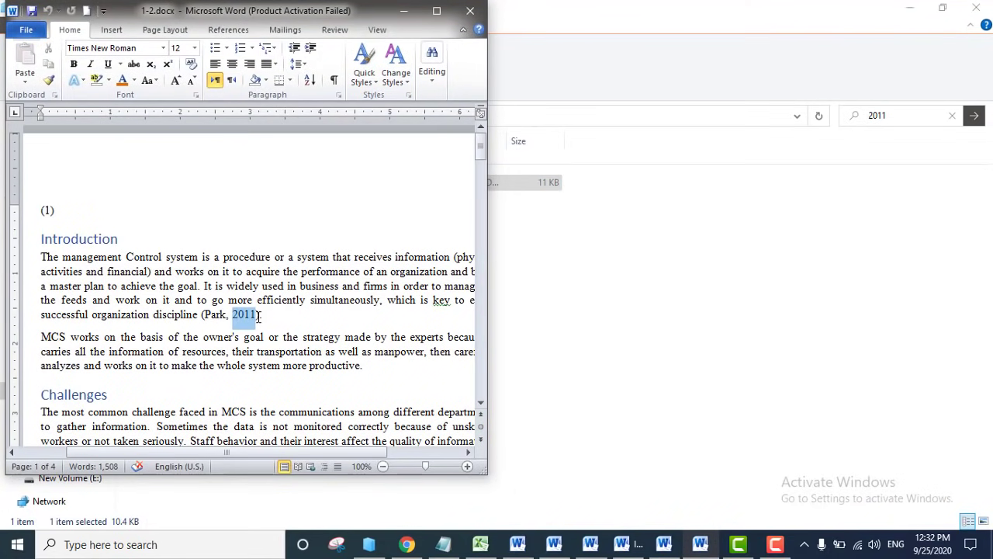
click(404, 14)
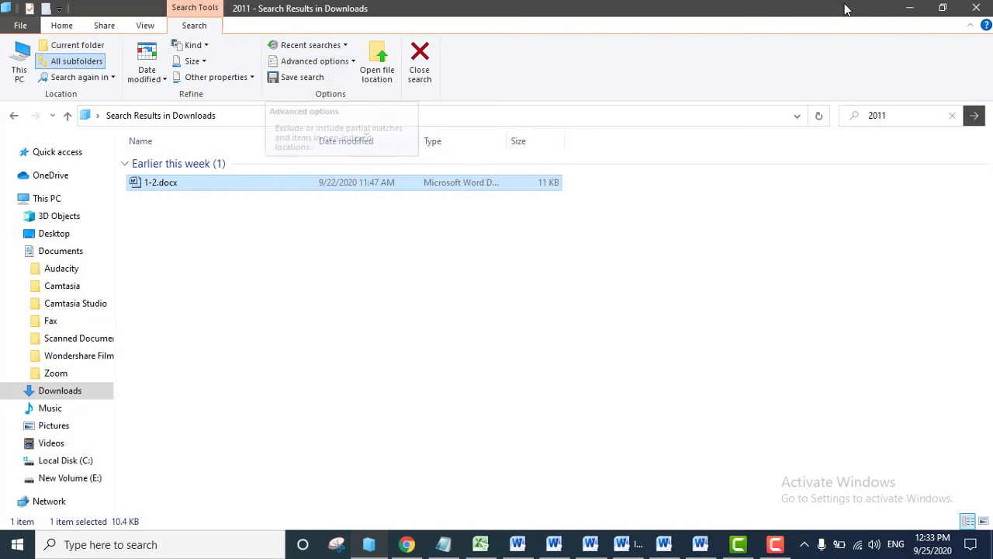
click(780, 547)
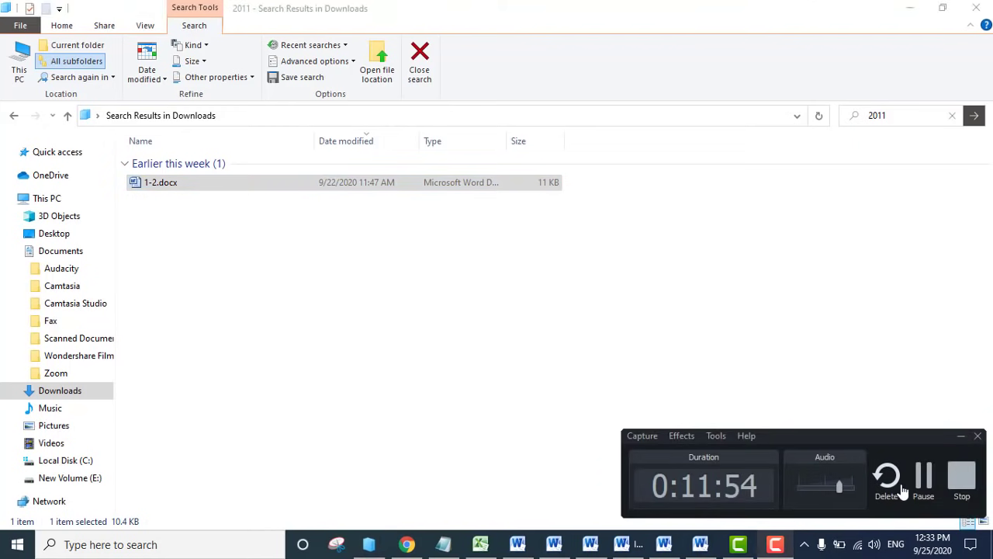
click(924, 478)
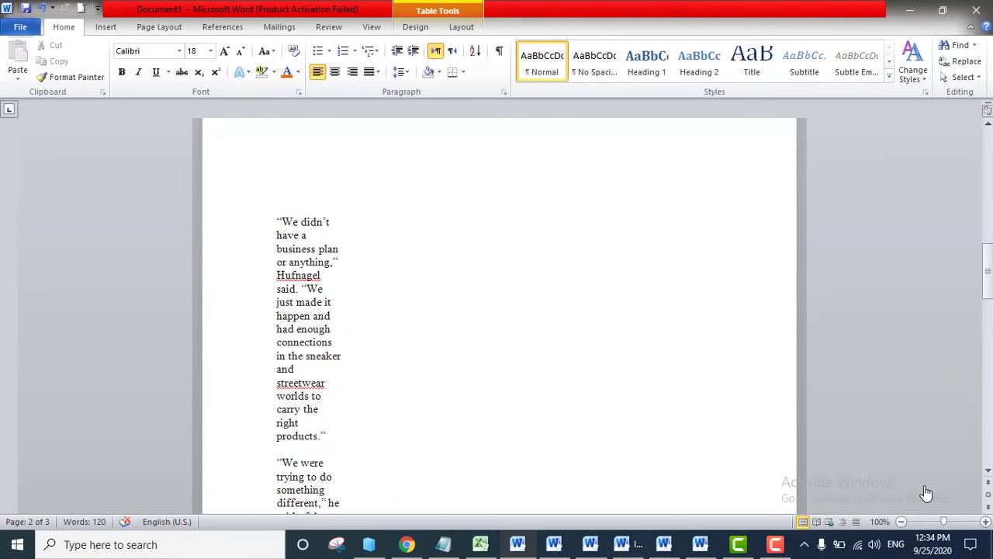
Restore the Document1 window to its smaller size and maximize it again, twice.
click(946, 13)
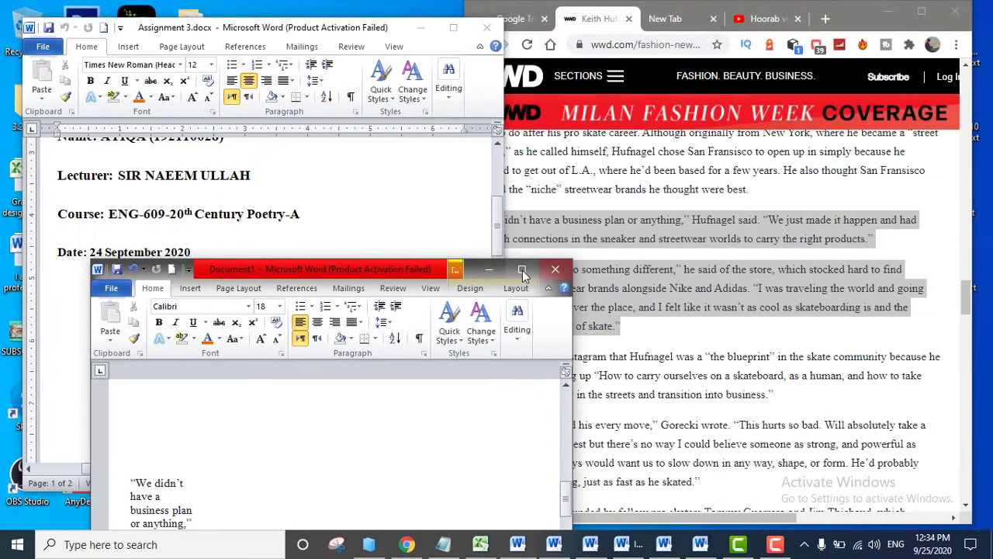
click(521, 269)
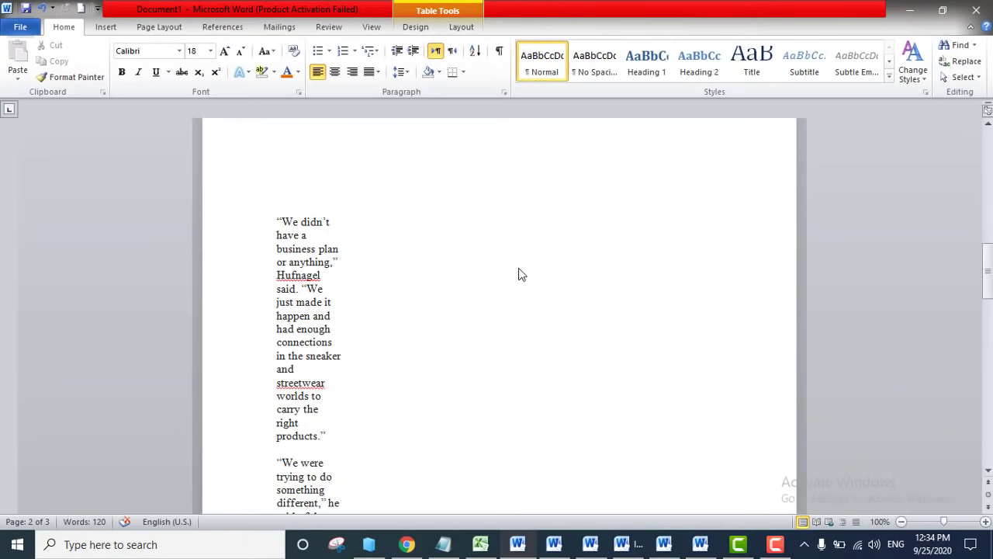
double_click(521, 14)
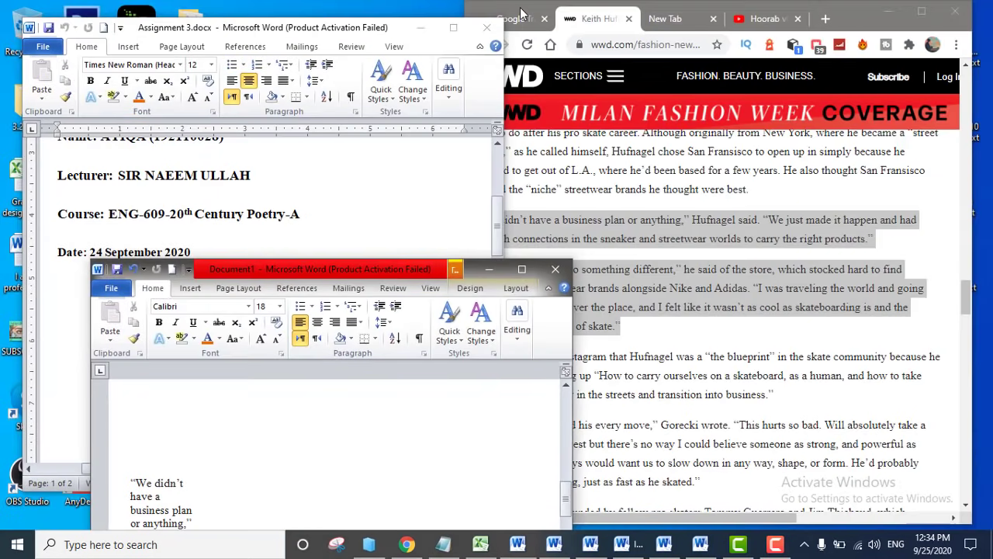
double_click(390, 270)
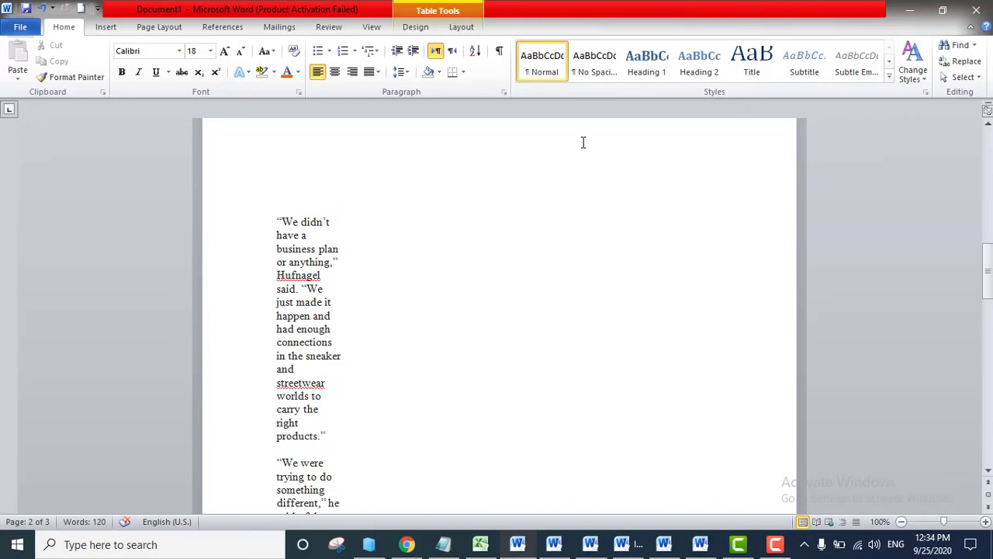
Minimize Document1, move the Assignment 3.docx window slightly down, and bring the Book1 workbook window to the front.
click(912, 16)
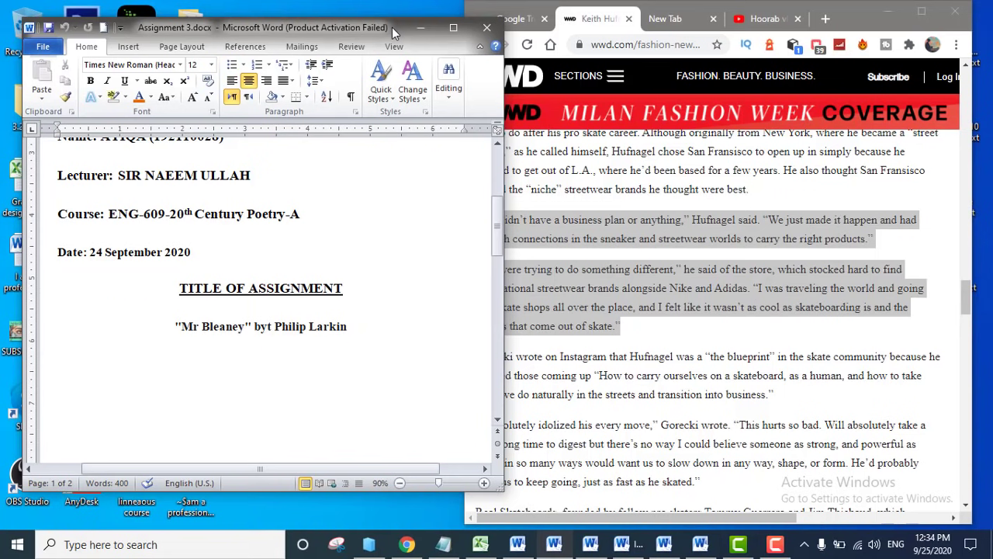
drag(392, 28, 394, 58)
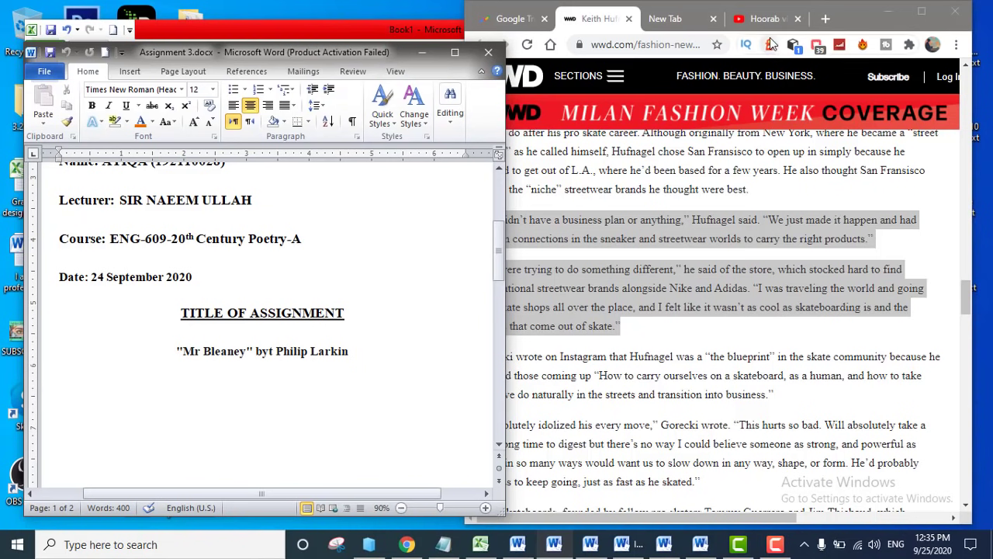
click(408, 30)
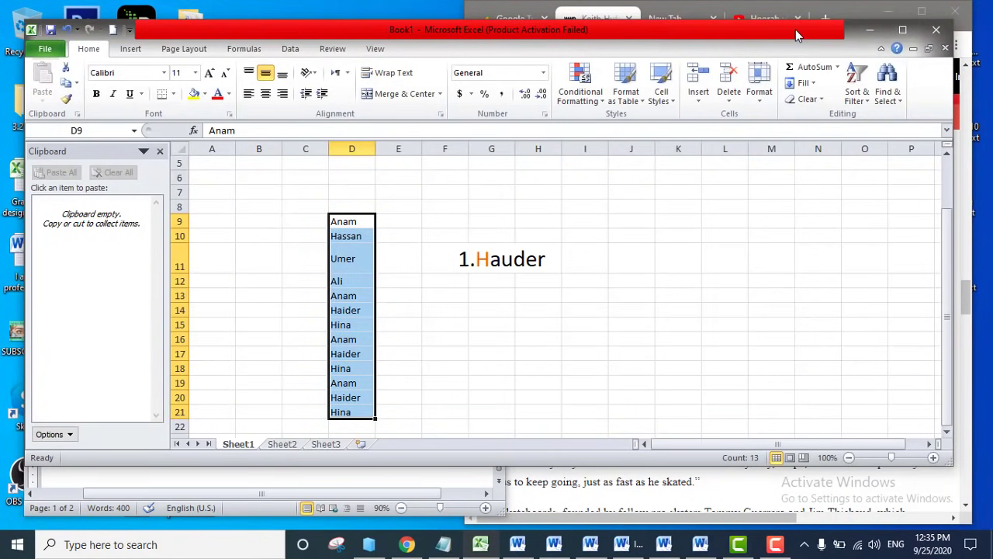
Shake the Book1 window to minimize all other windows, shake it again to restore them, and place it lower on the desktop.
drag(795, 29, 775, 115)
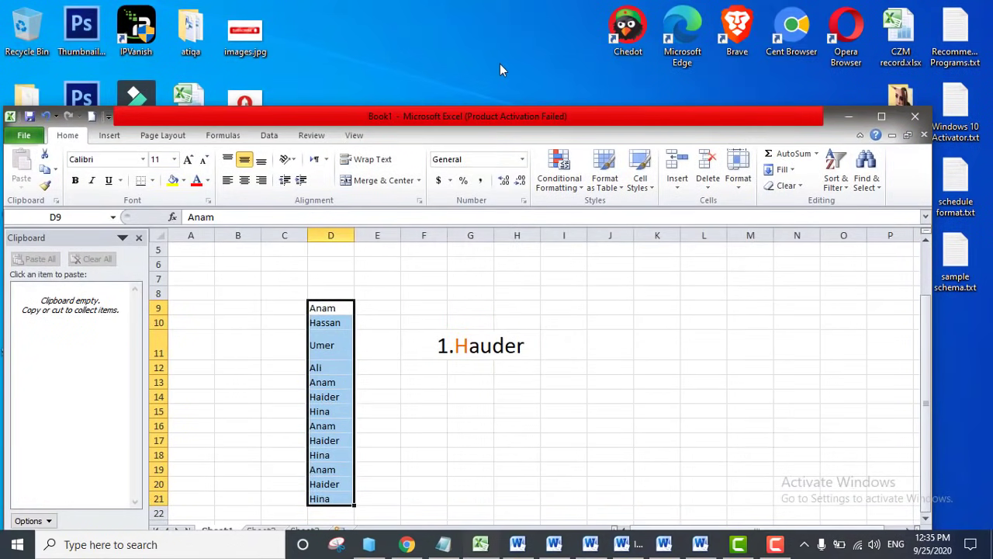
drag(619, 114, 648, 64)
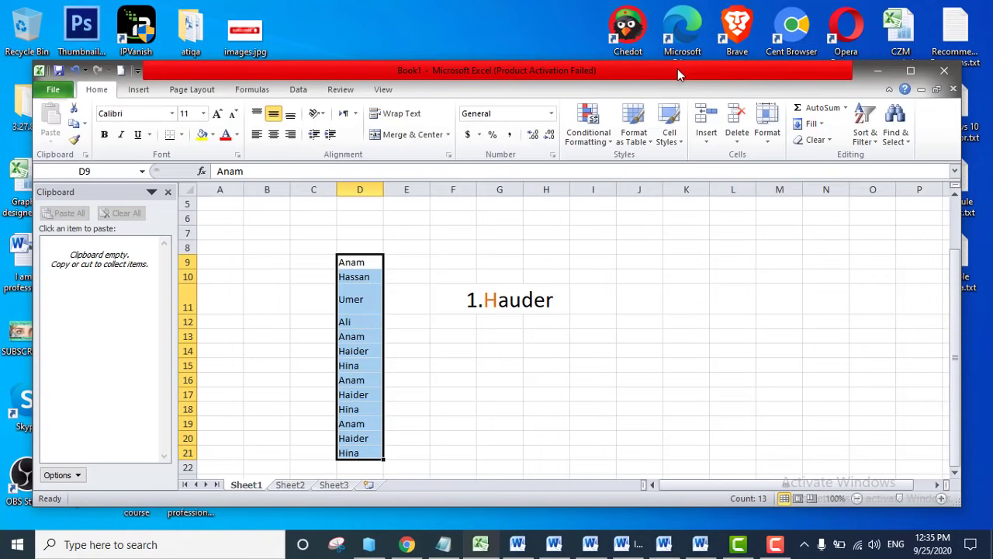
drag(677, 68, 636, 135)
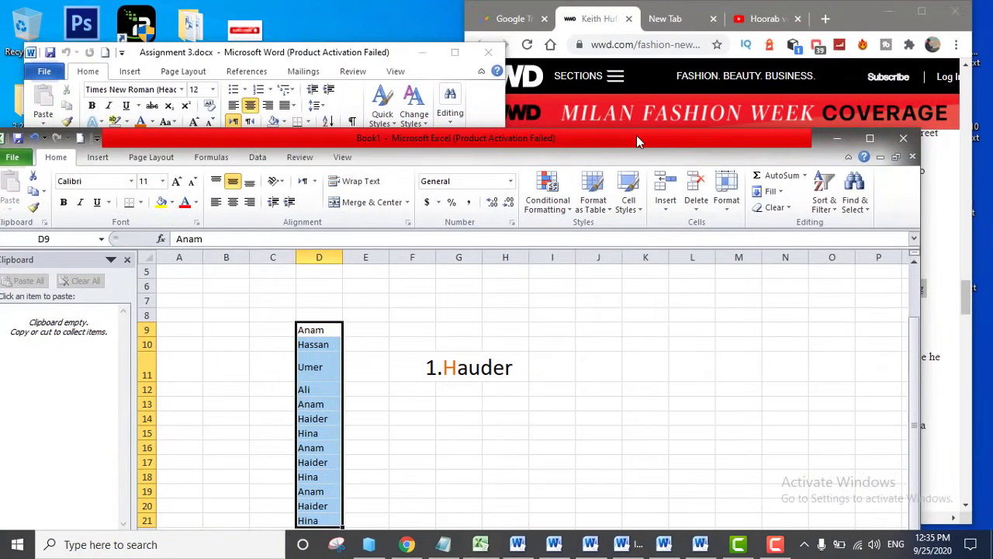
drag(696, 140, 476, 357)
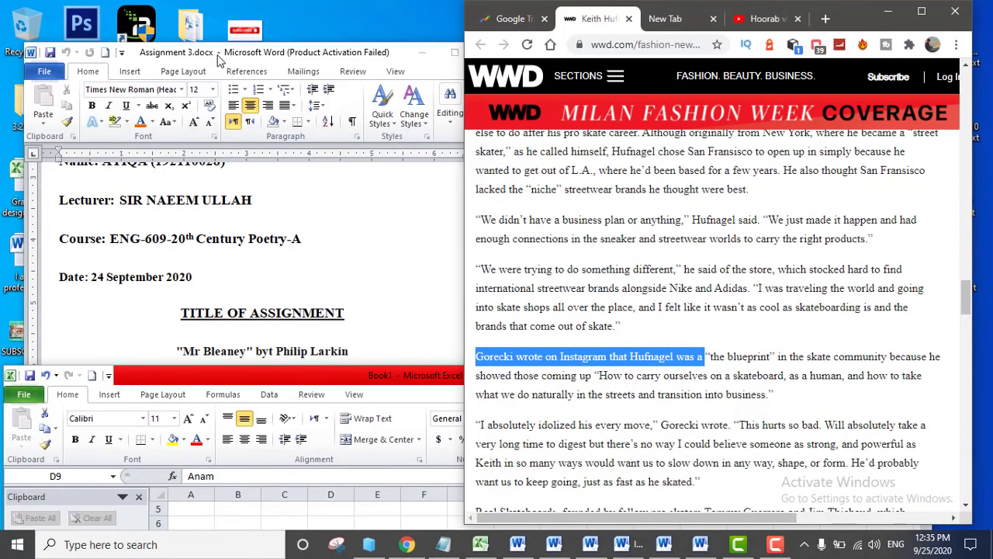
Bring the Book1 workbook window to the front, raise it over the other windows, and move it partway back down.
click(290, 379)
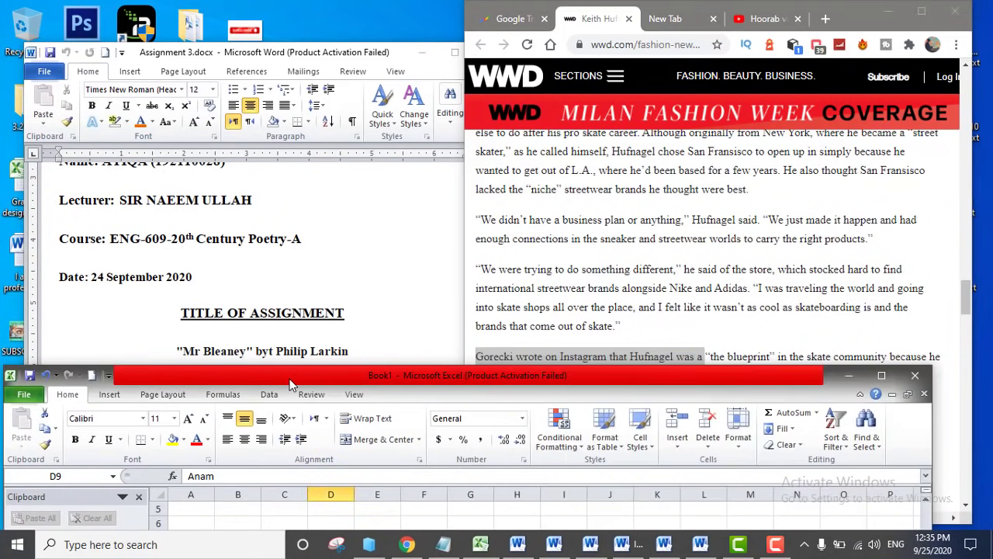
drag(448, 380, 473, 63)
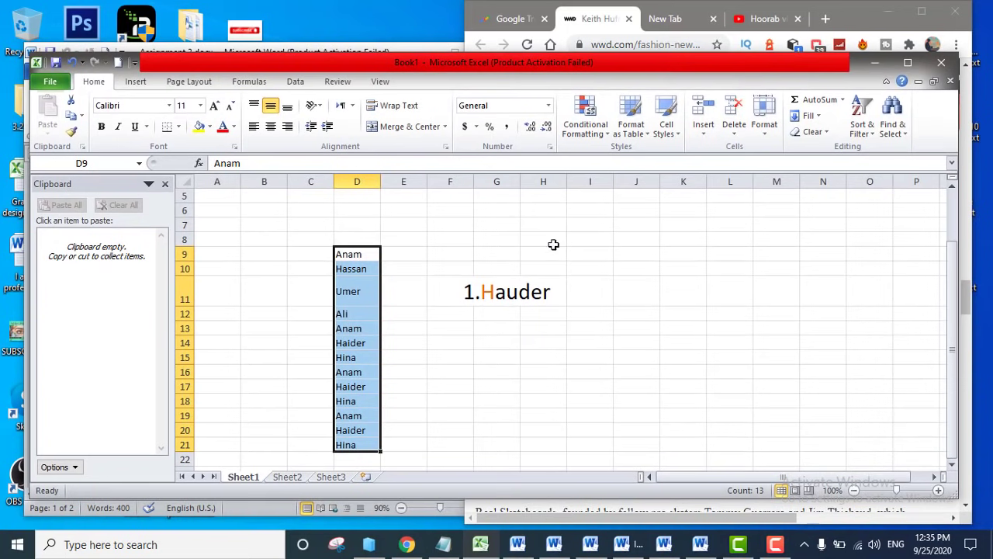
drag(570, 58, 584, 162)
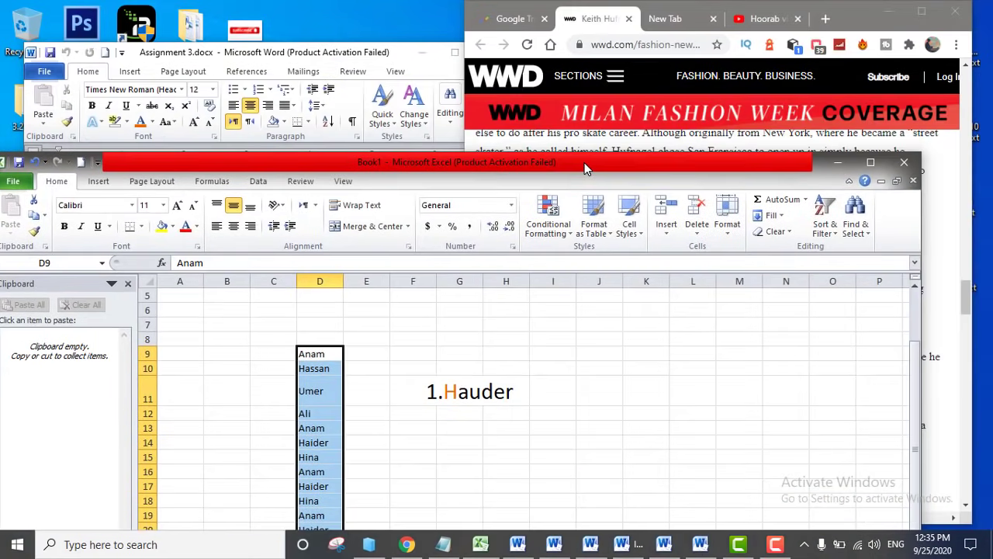
click(776, 544)
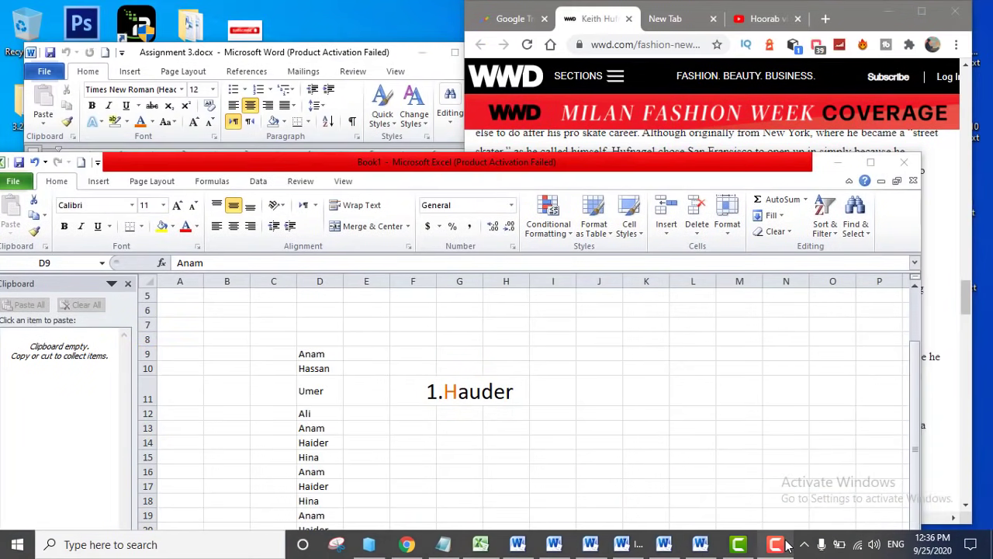
click(924, 485)
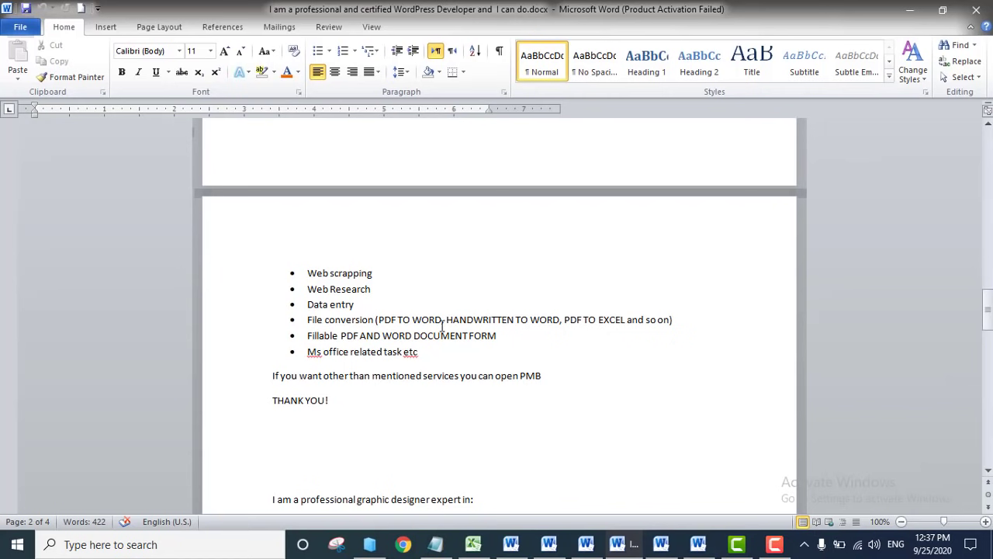
In the File conversion bullet, select ", HANDWRITTEN" and then the single word "conversion", clearing each selection.
drag(442, 321, 516, 319)
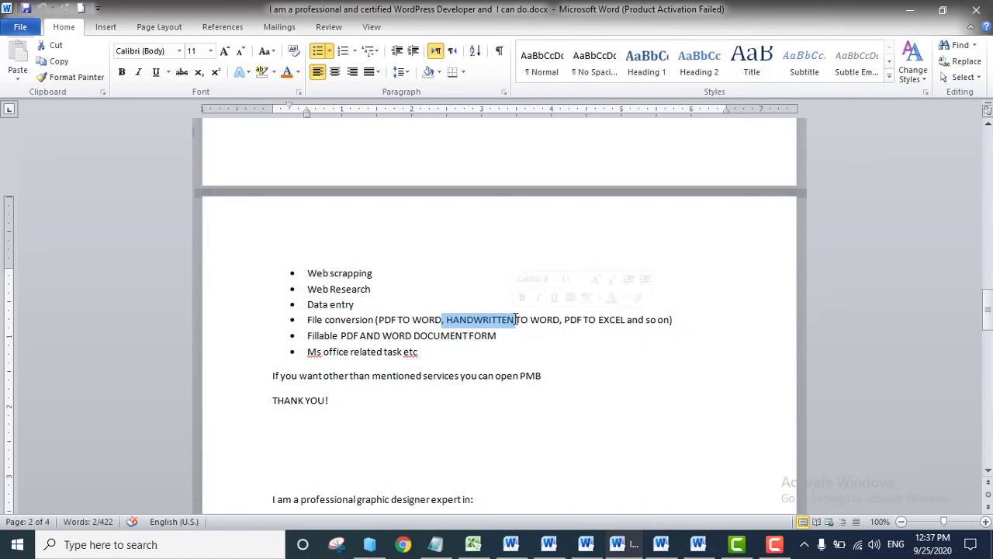
click(481, 376)
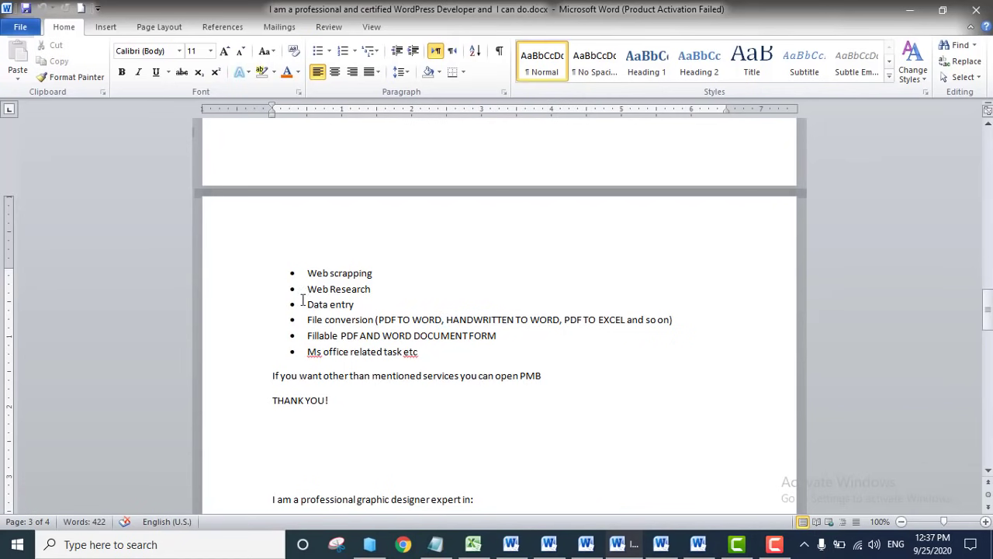
double_click(346, 320)
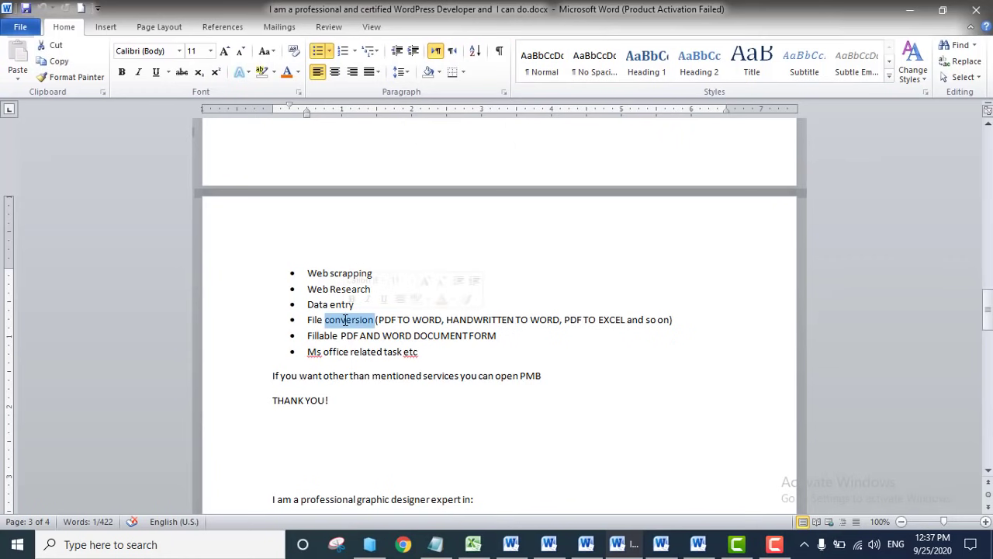
click(400, 321)
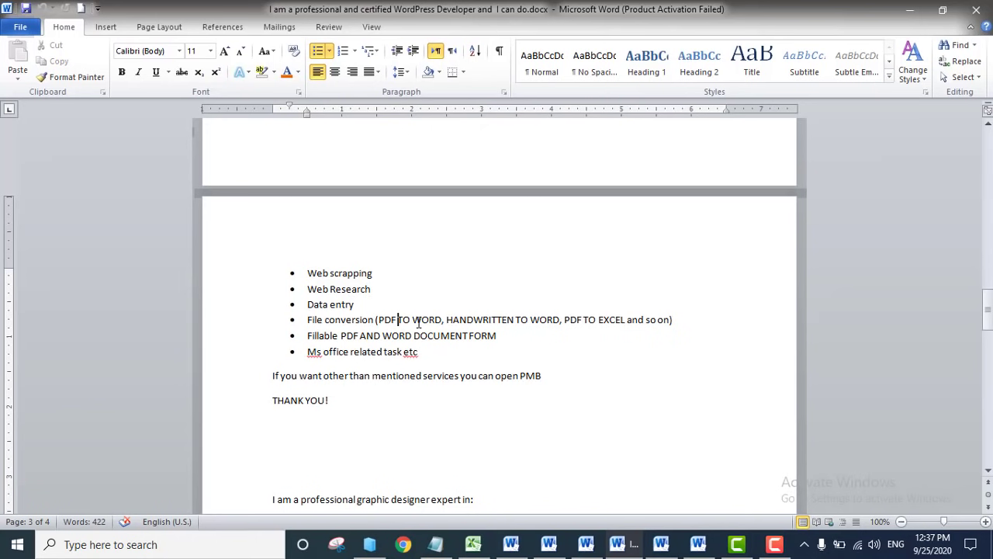
Select the separate words HANDWRITTEN, WORD, mentioned, open, THANK, scrapping, Web (in Web Research), entry and EXCEL together, and copy them.
double_click(481, 322)
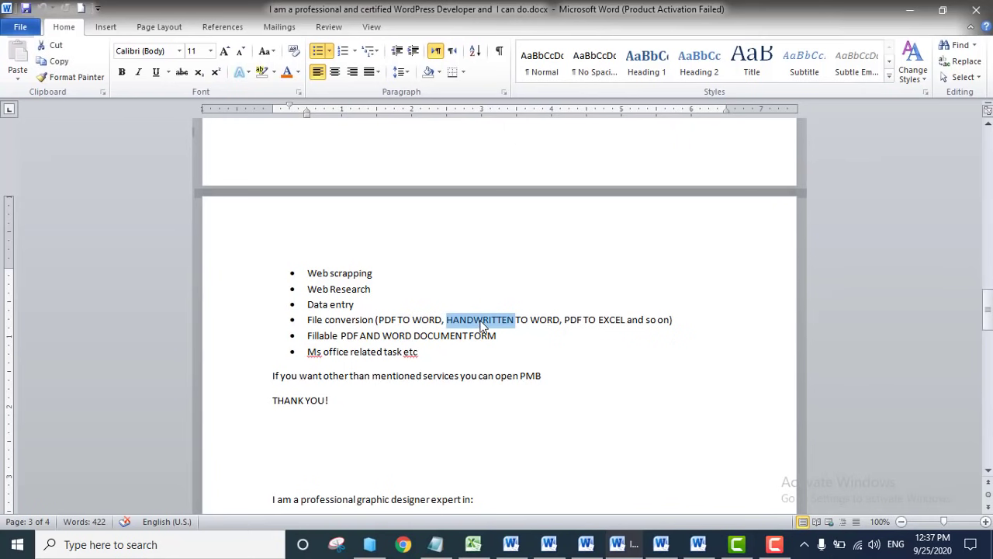
ctrl+double_click(397, 337)
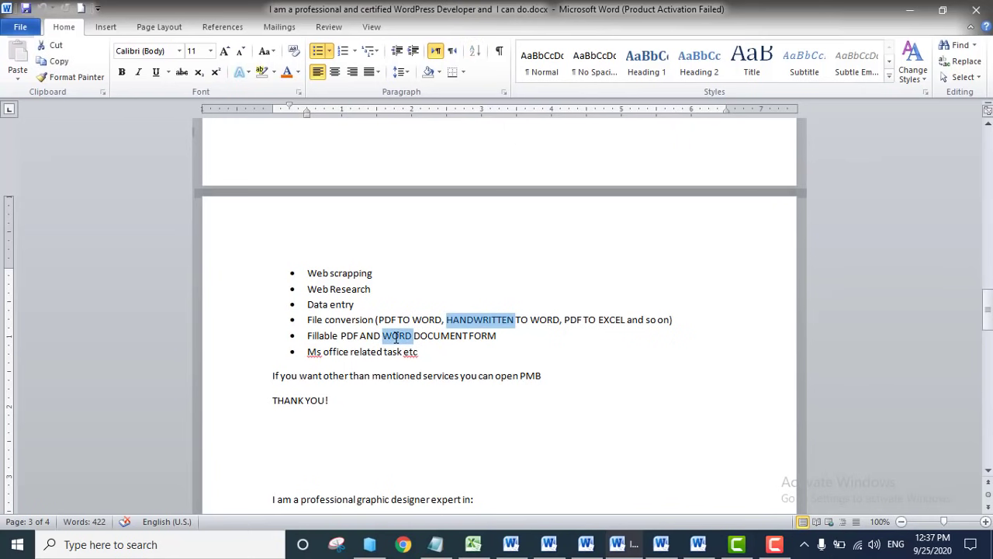
ctrl+double_click(390, 378)
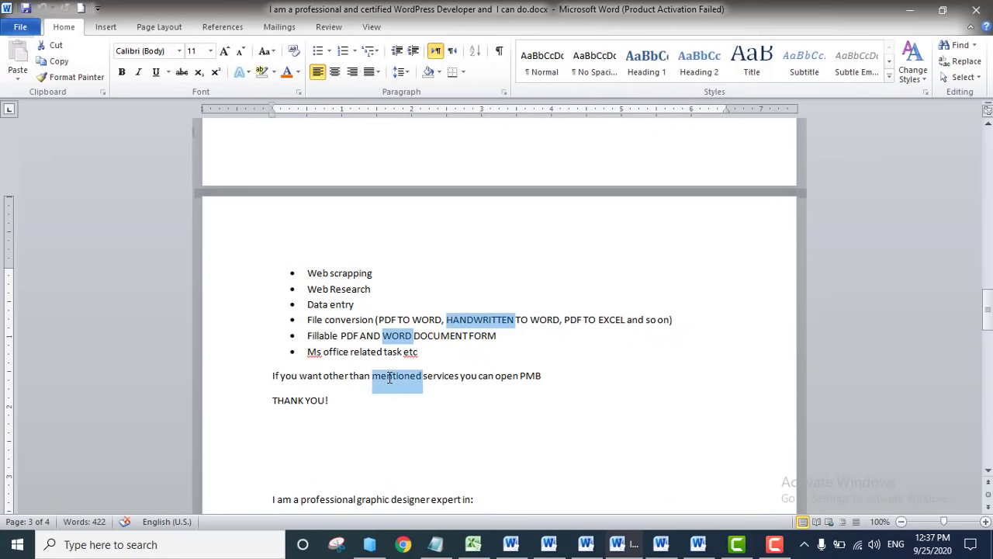
ctrl+double_click(508, 379)
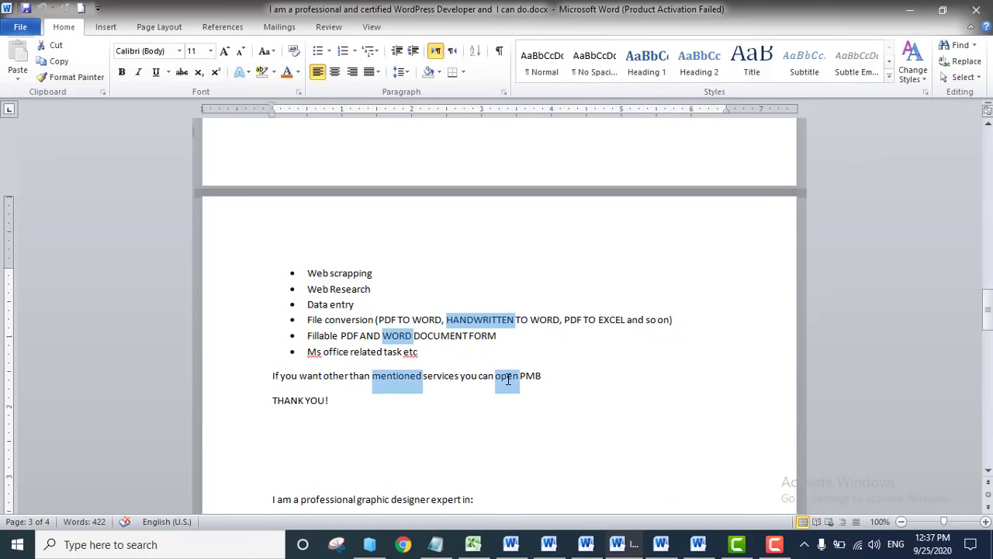
ctrl+double_click(290, 401)
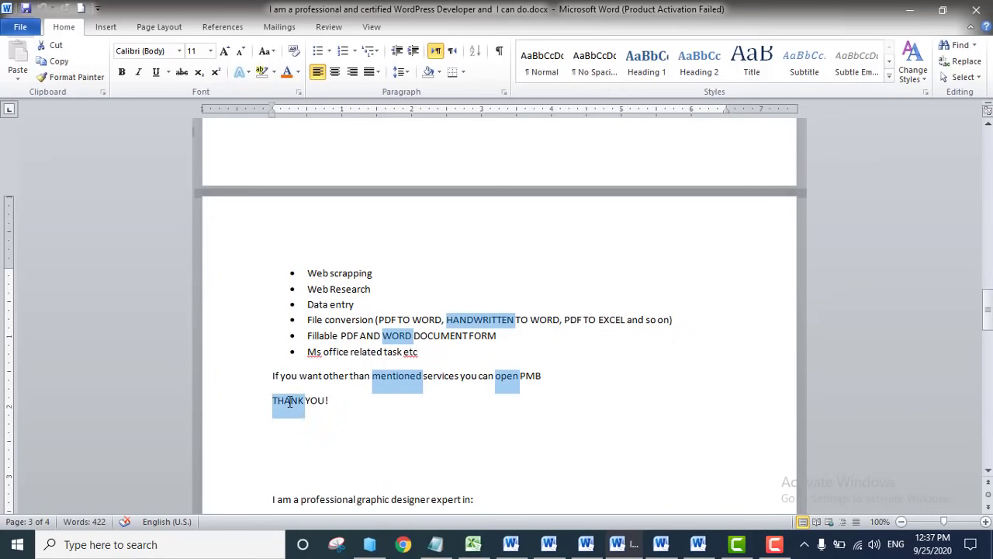
ctrl+double_click(352, 273)
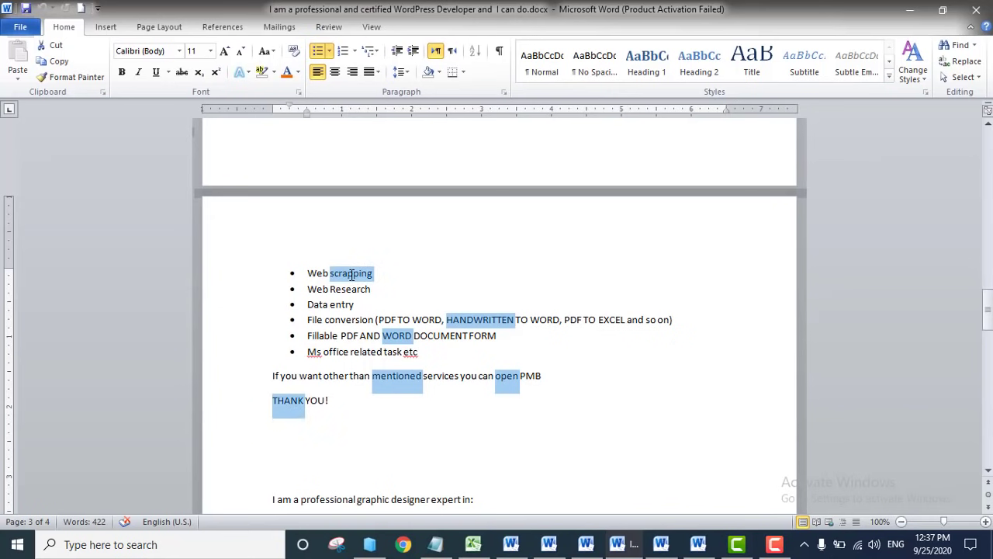
ctrl+double_click(315, 290)
ctrl+double_click(342, 305)
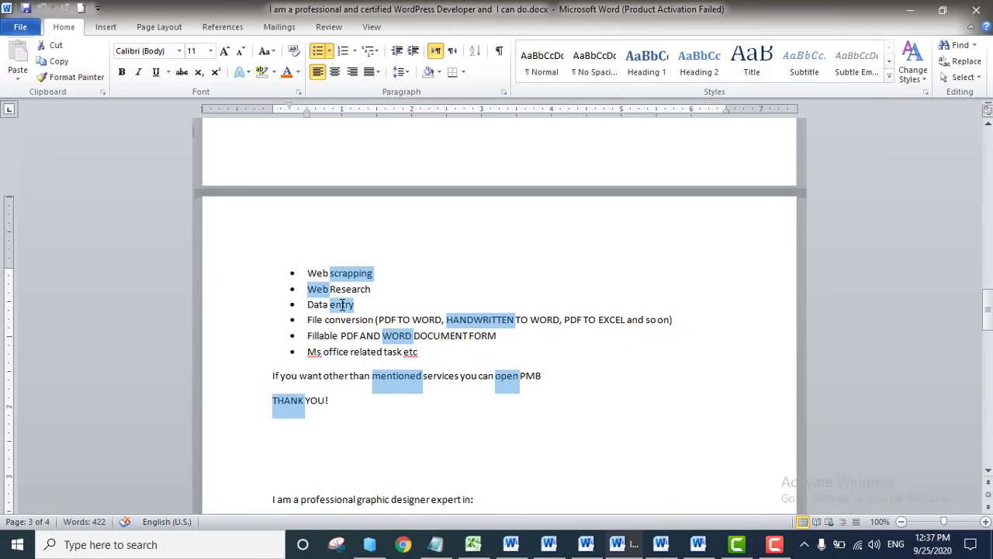
ctrl+double_click(615, 319)
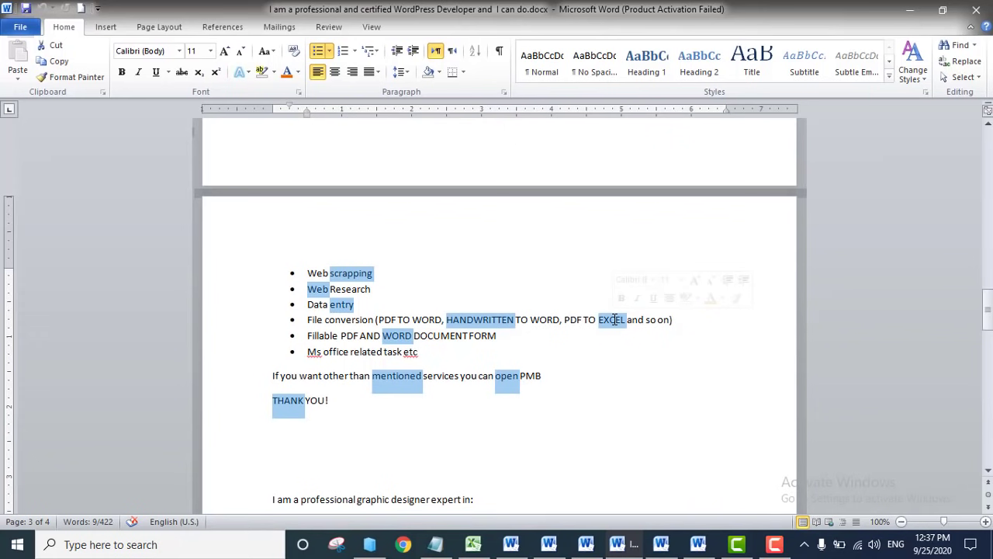
key(ctrl+c)
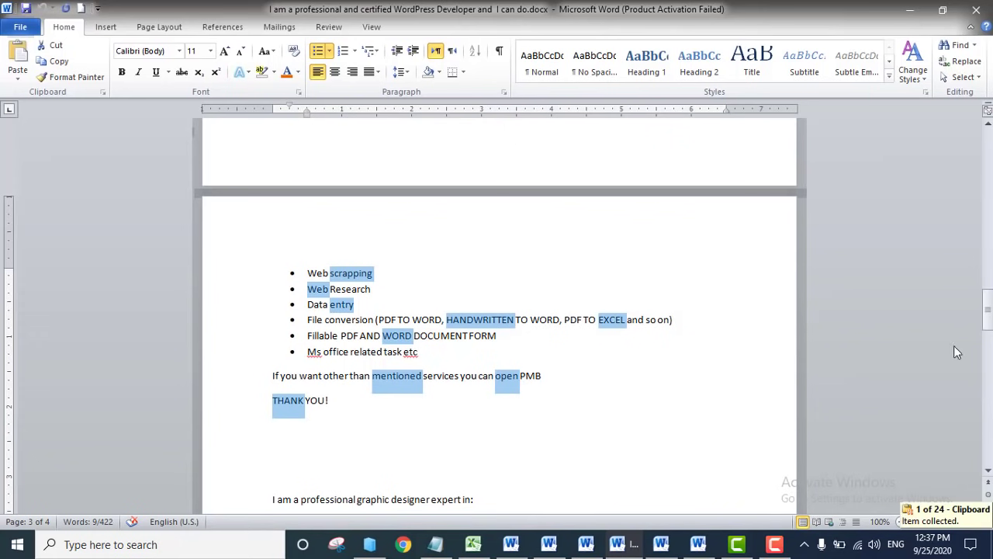
Paste the copied words below the "Friendly communication" bullet in the graphic design services list.
drag(983, 314, 982, 350)
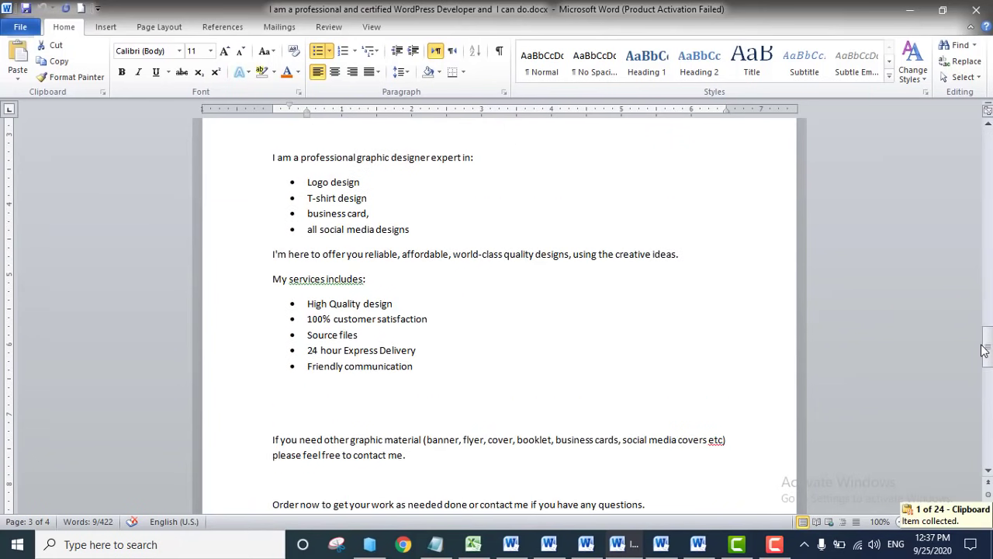
click(421, 368)
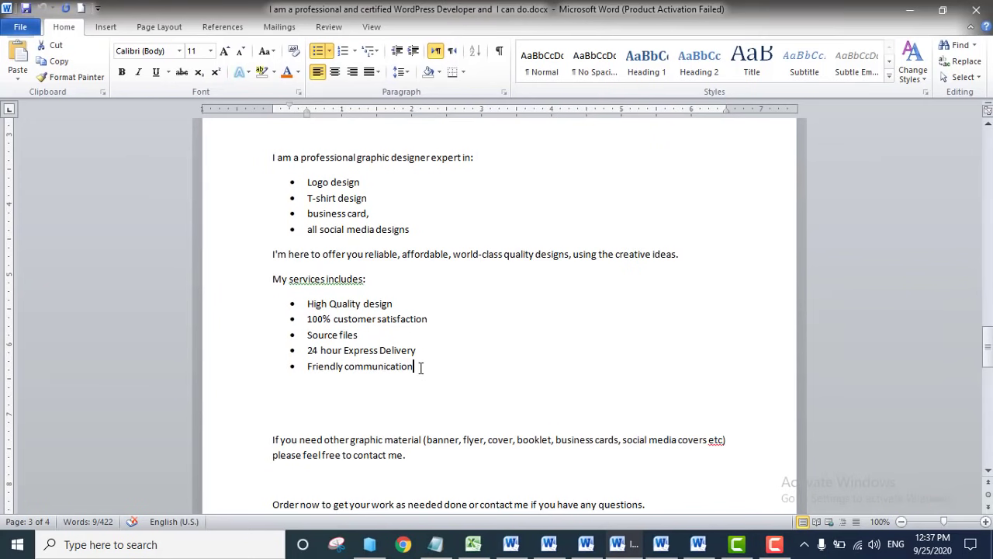
key(Return)
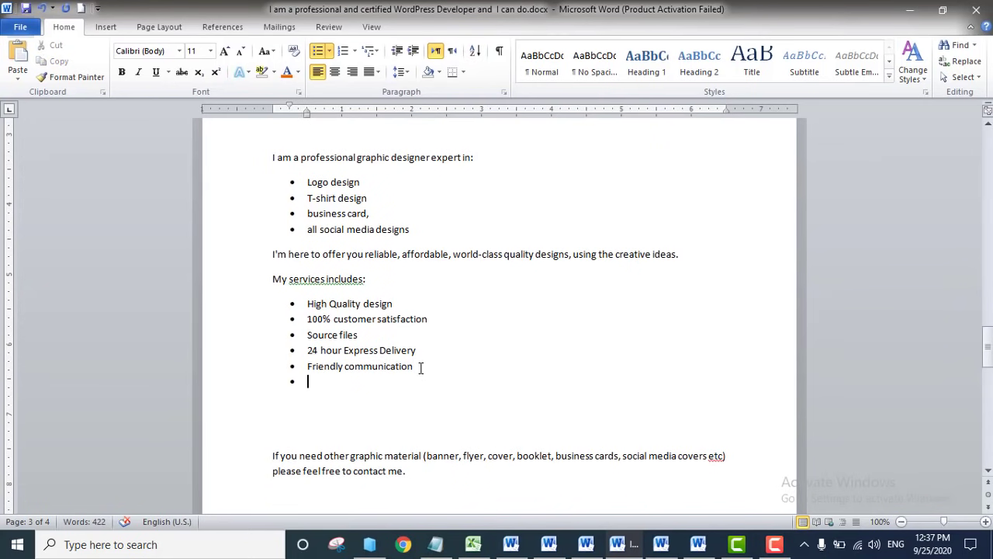
key(BackSpace)
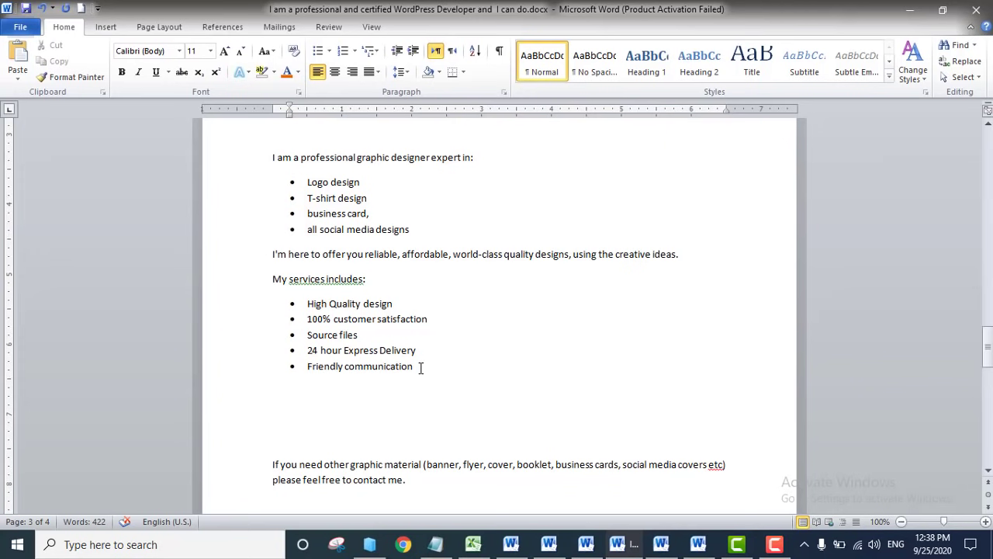
key(ctrl+v)
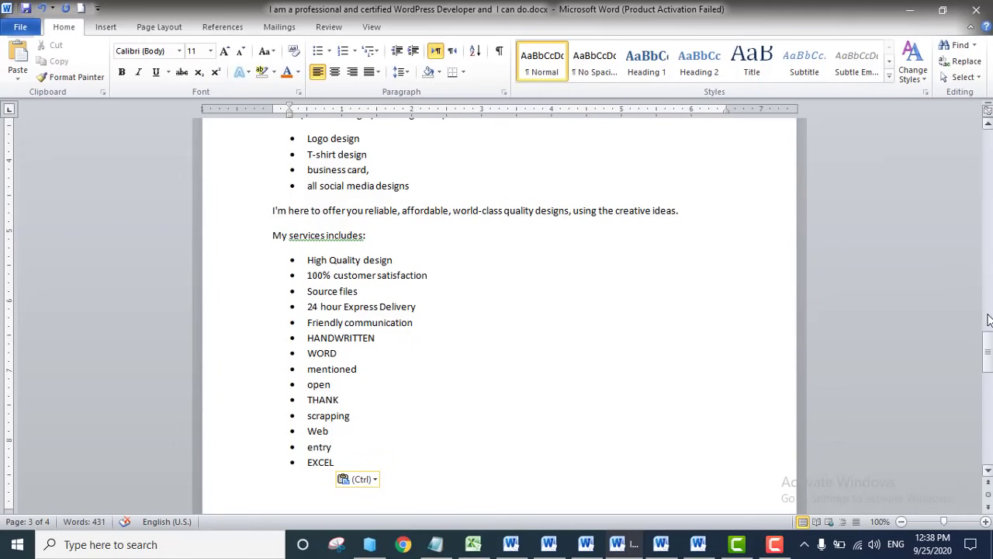
Select the whole sentence "Thank you for visiting my profile." below the welcome line, and clear the selection.
drag(989, 320, 986, 243)
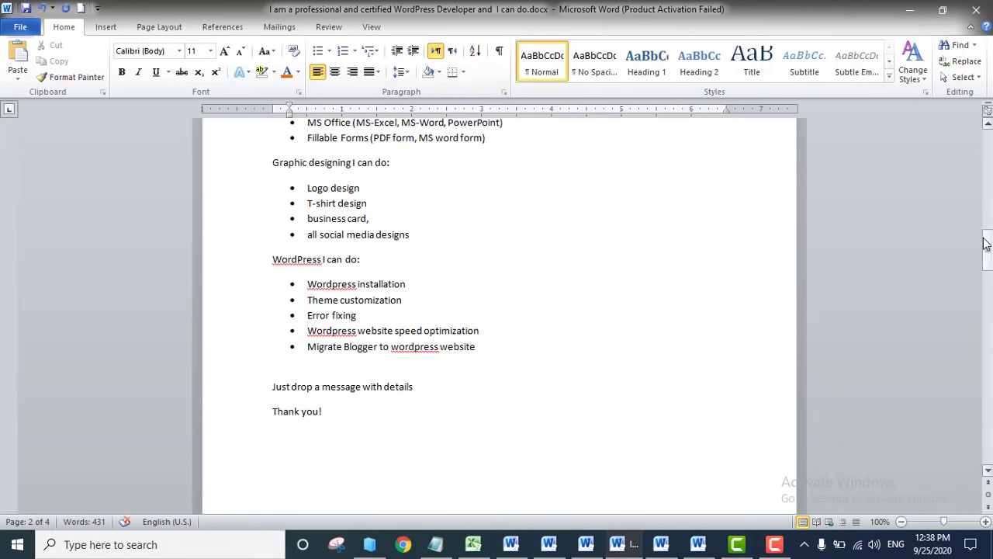
drag(985, 243, 987, 194)
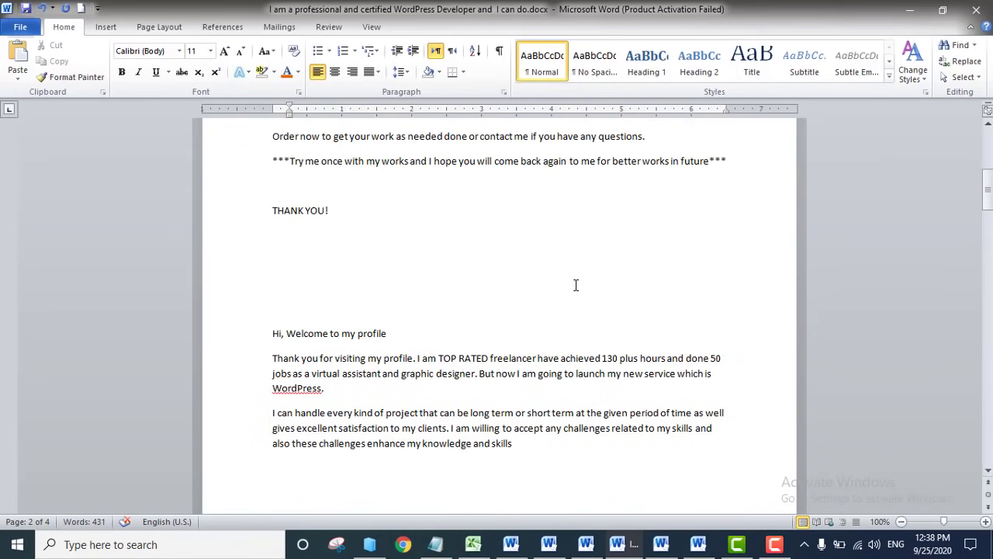
click(338, 359)
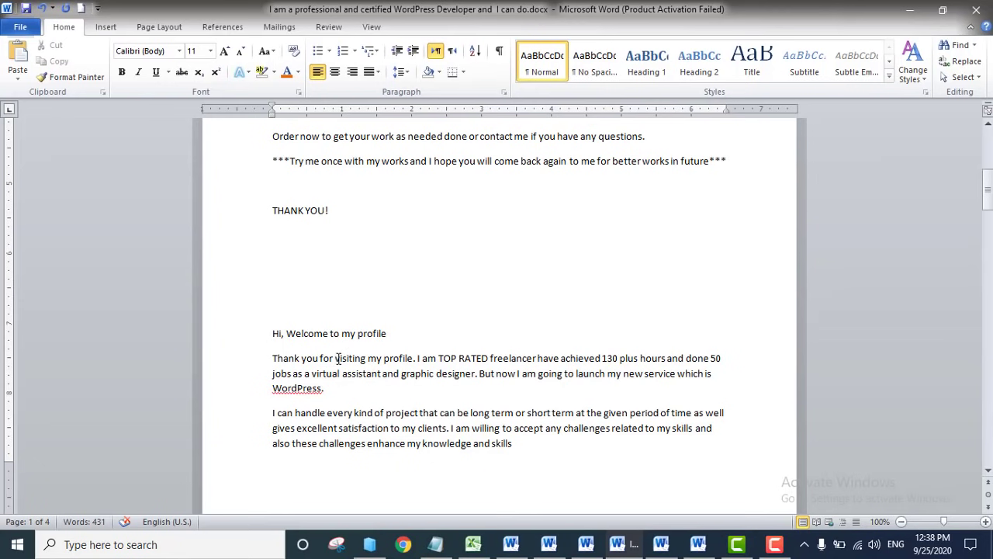
ctrl+click(338, 358)
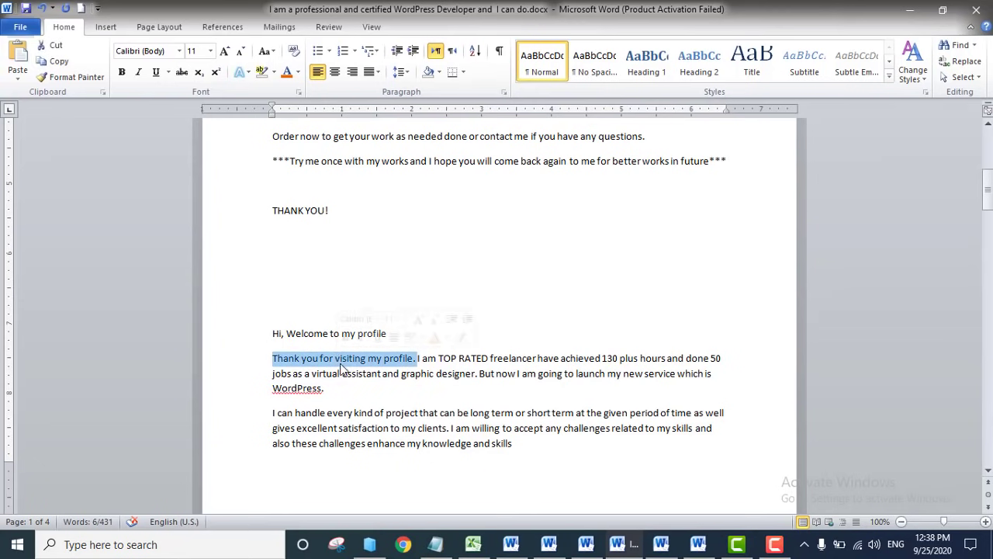
click(384, 390)
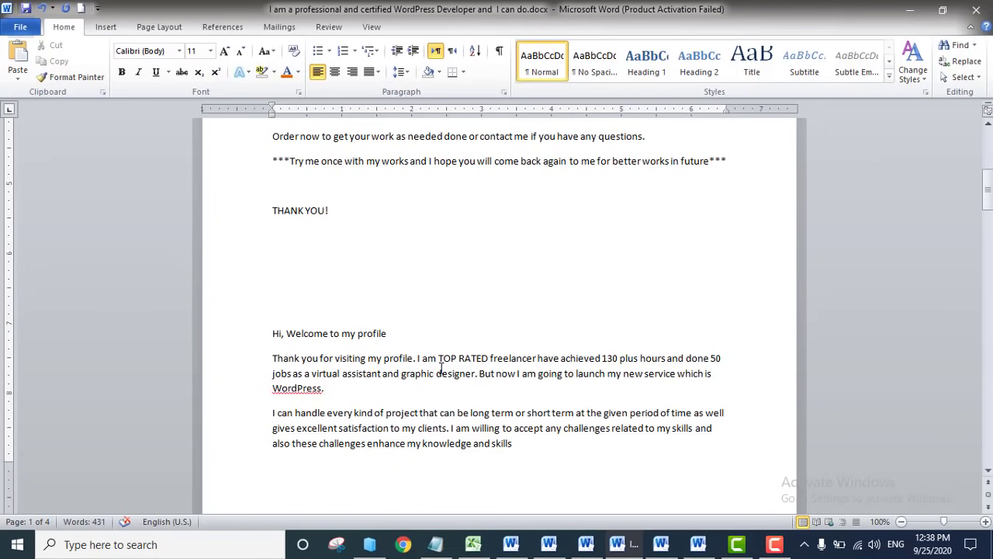
Select the whole sentence starting "I am TOP RATED freelancer", enlarge the document view to 130%, and clear the selection.
ctrl+click(525, 361)
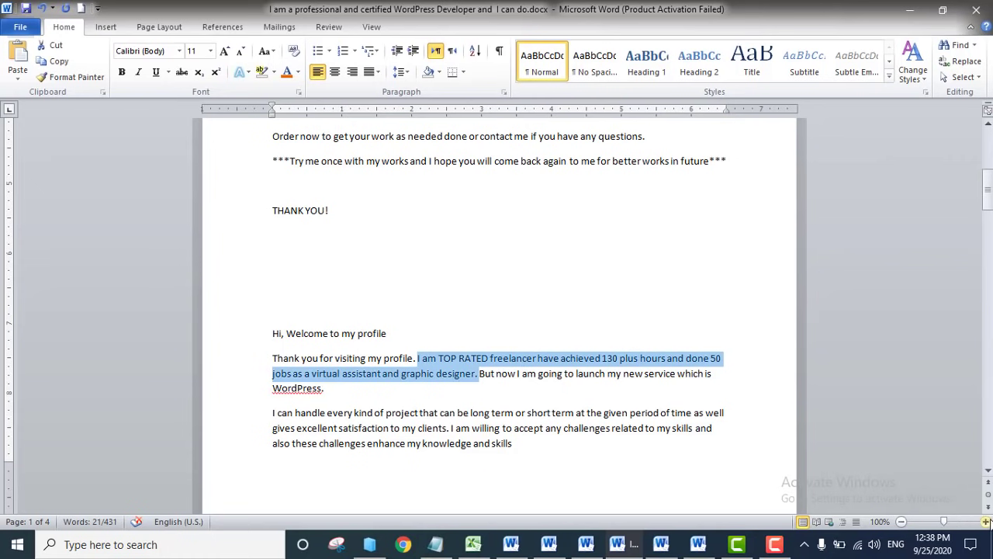
click(986, 521)
click(985, 521)
click(985, 521)
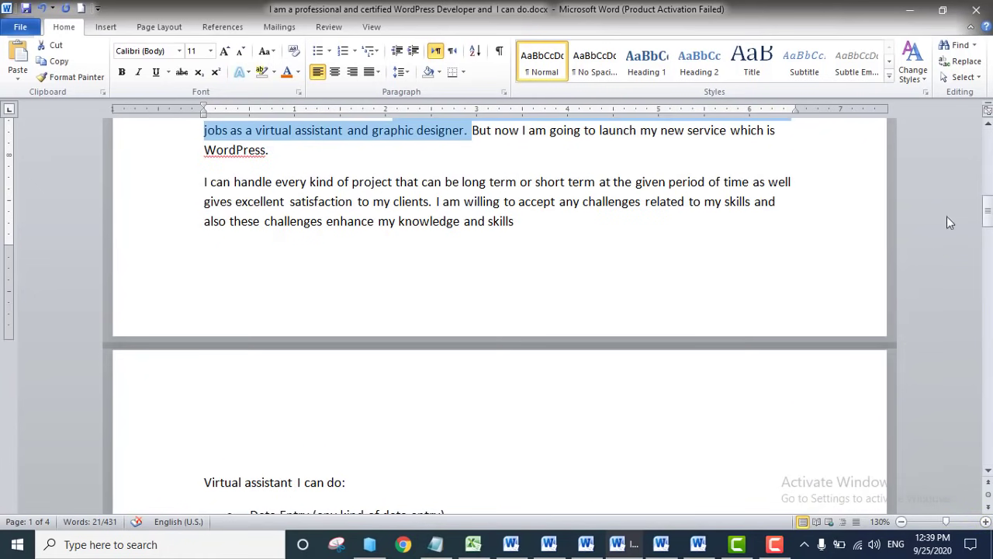
scroll(733, 263, up, 5)
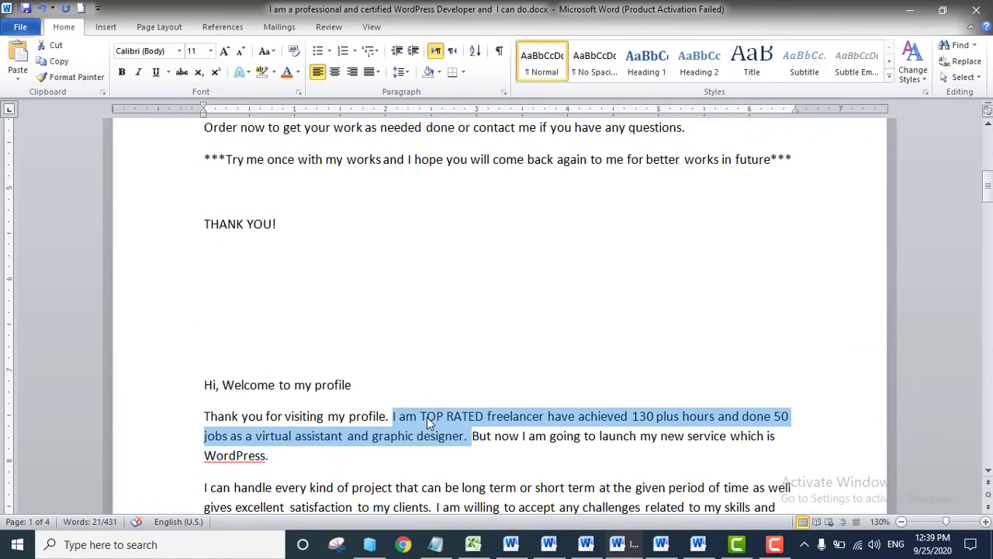
click(466, 449)
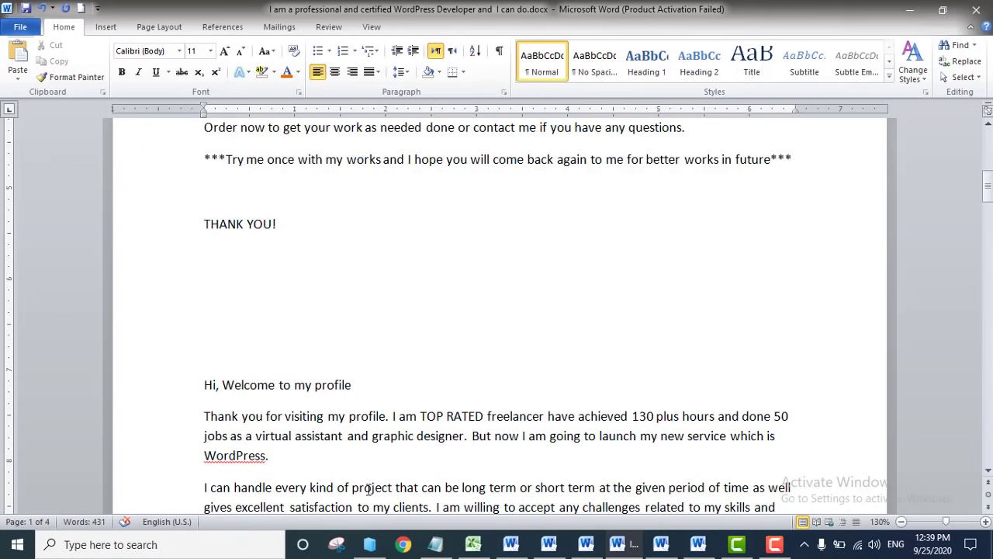
Select the whole sentence starting "I can handle every kind of project" and clear the selection.
ctrl+click(344, 488)
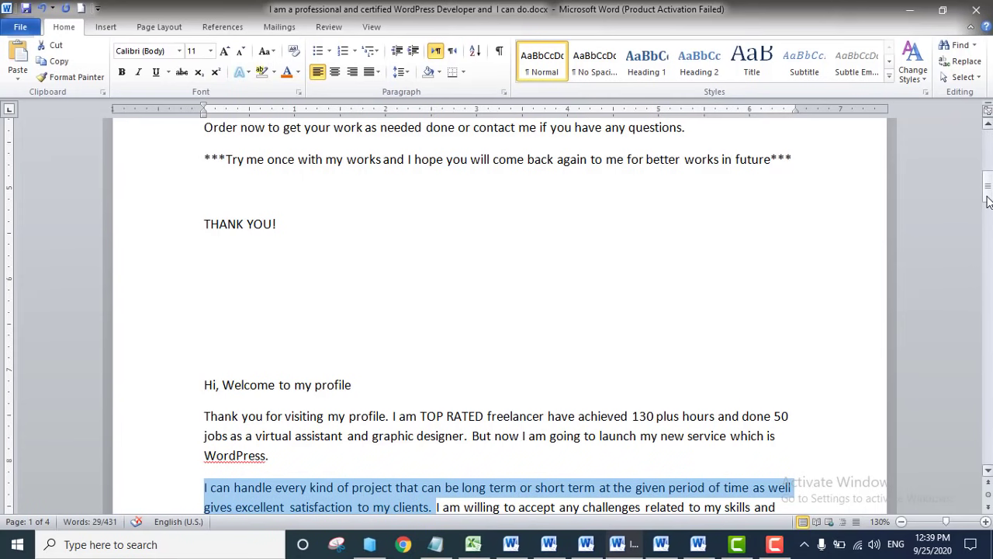
drag(989, 203, 989, 220)
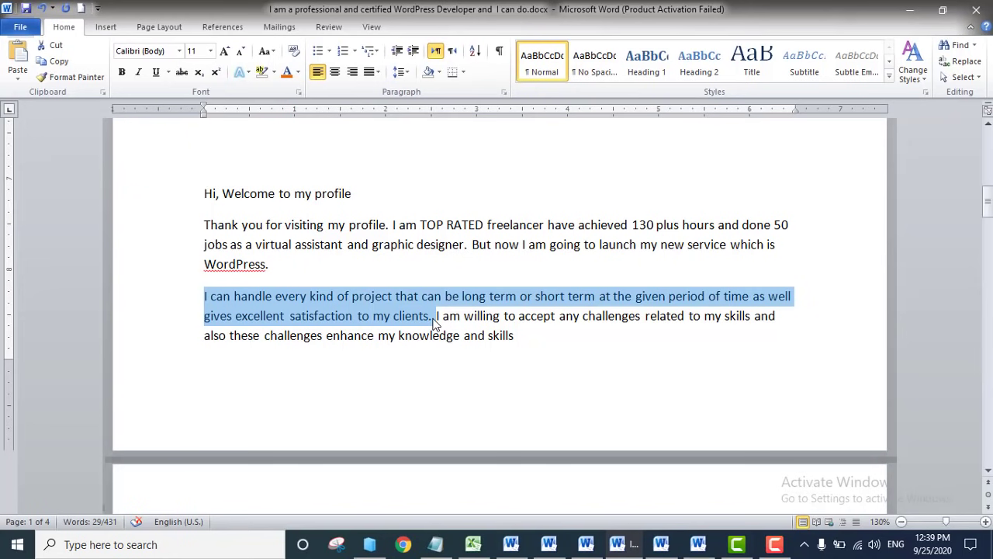
click(521, 361)
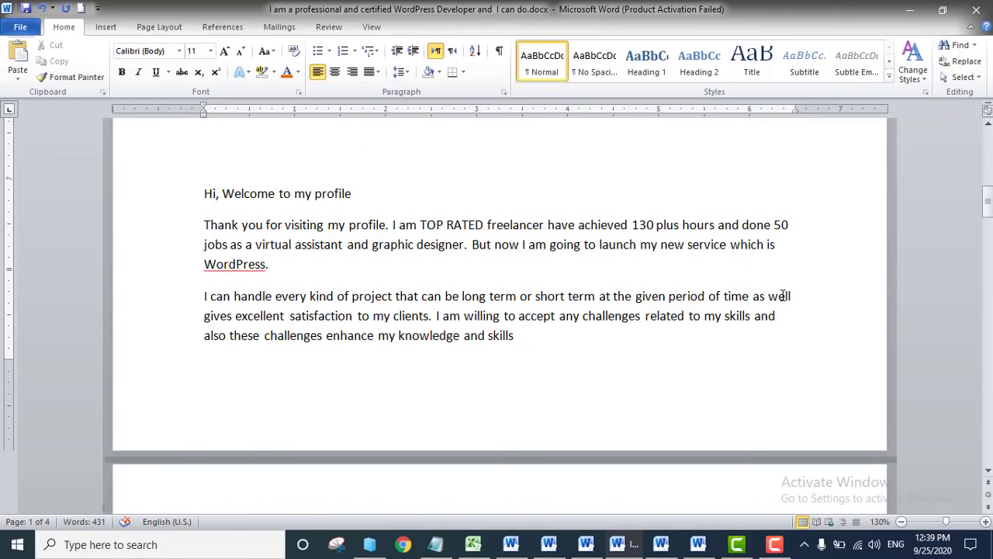
Select the single word "project" in the paragraph starting "I can handle every kind of project", and extend the selection to the whole paragraph.
drag(988, 204, 951, 192)
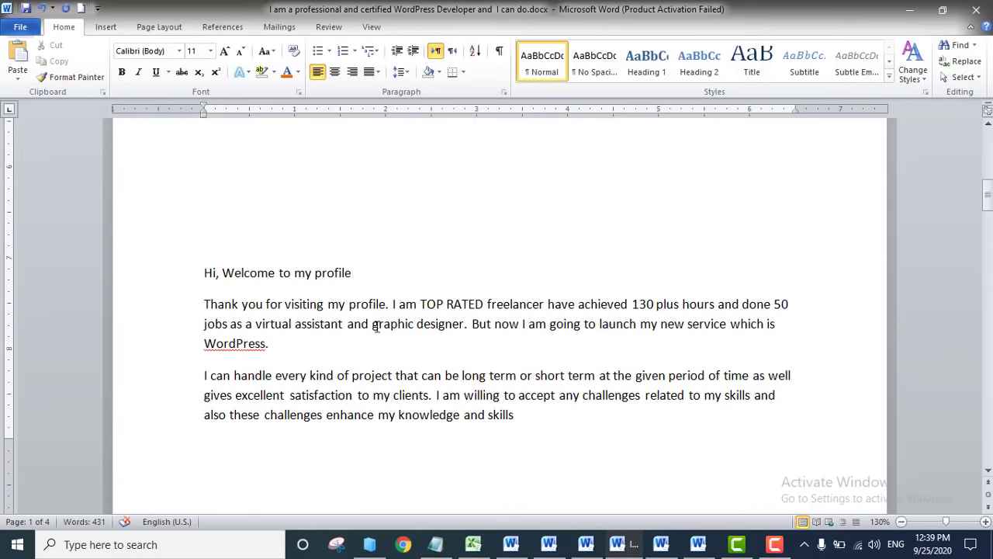
double_click(367, 379)
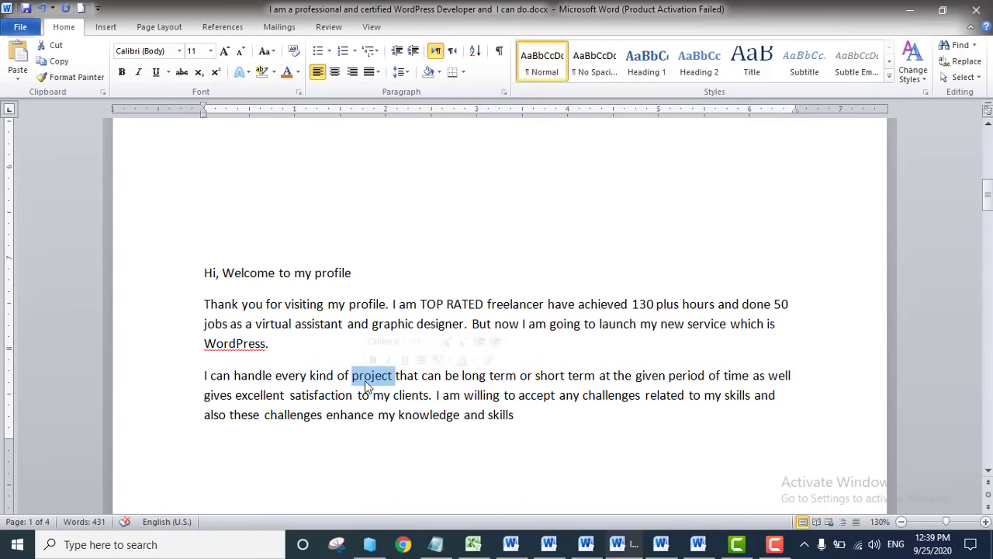
triple_click(364, 380)
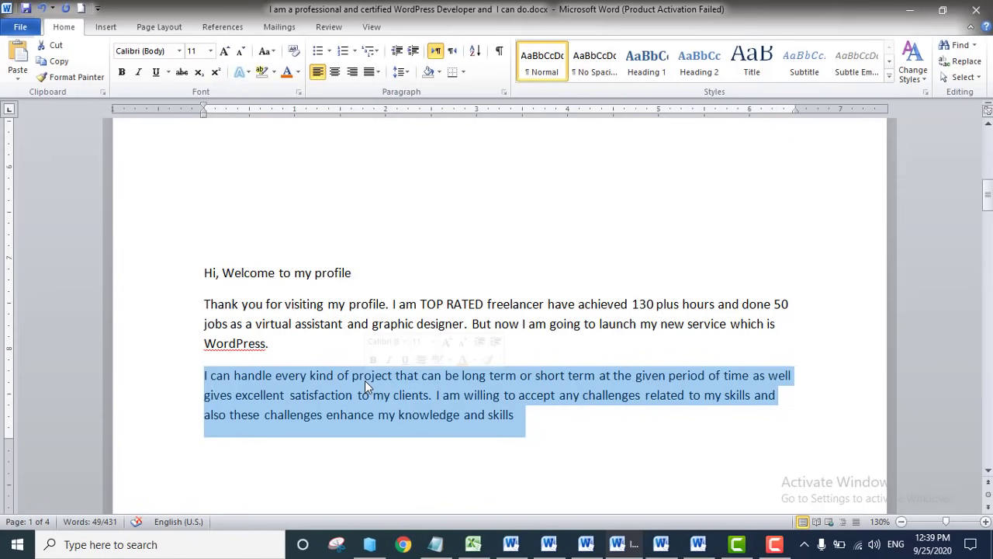
Move the whole paragraph starting "Thank you for visiting my profile" to a new line below "Virtual assistant I can do:" by copying, deleting and pasting it.
triple_click(408, 304)
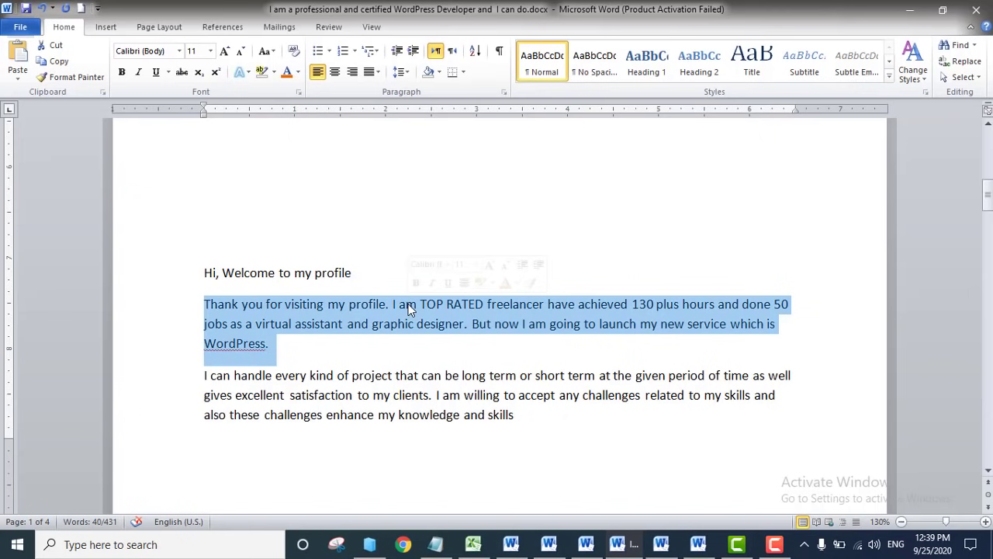
key(ctrl+c)
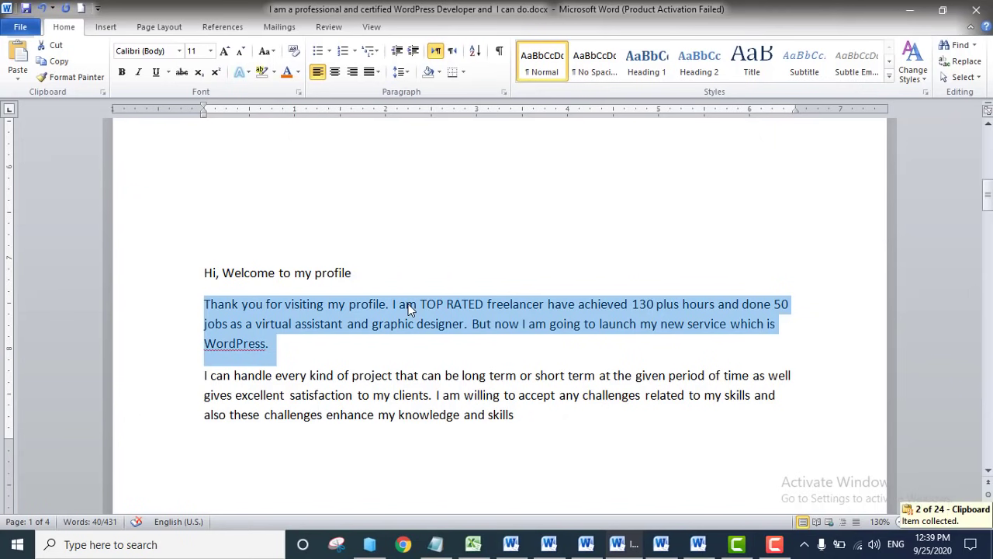
key(Delete)
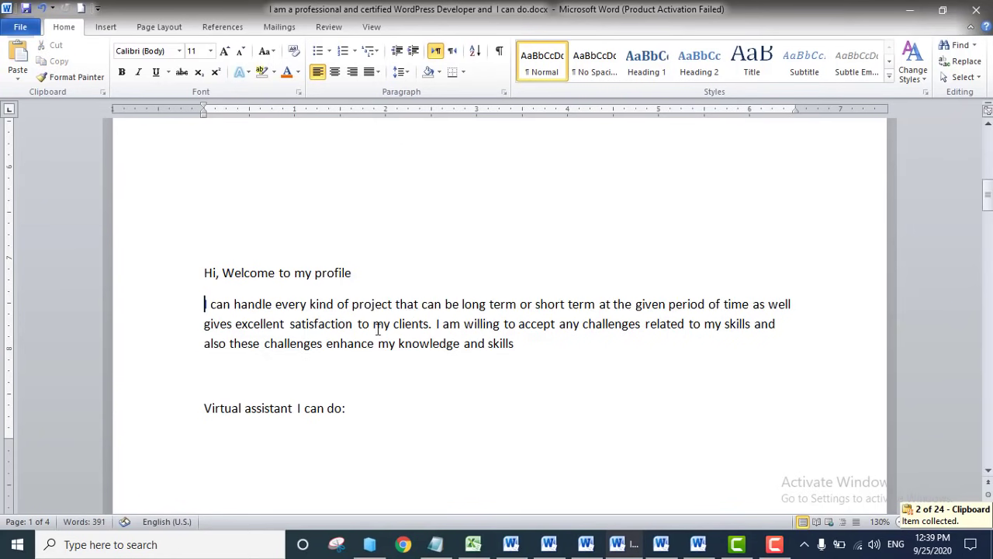
click(233, 454)
click(347, 418)
key(Return)
key(ctrl+v)
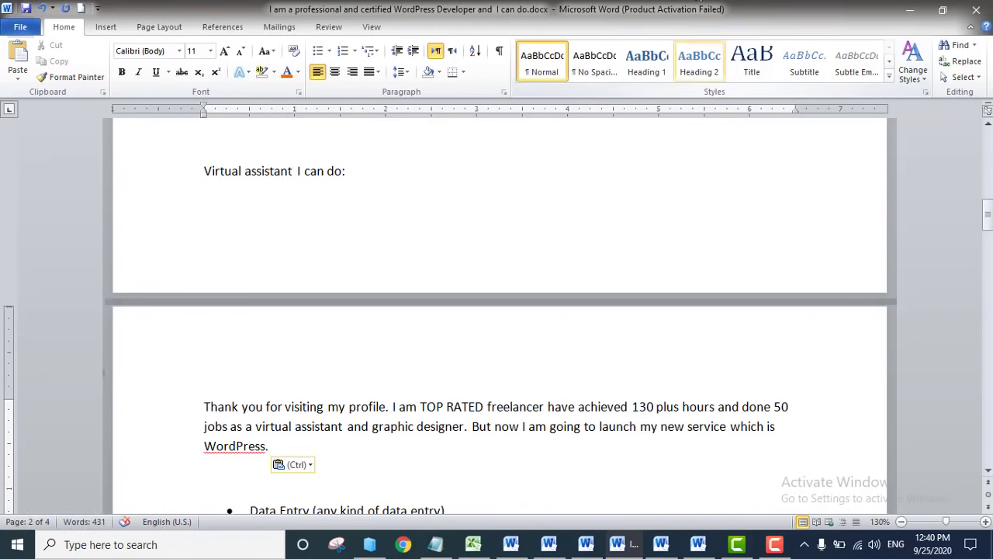
click(775, 544)
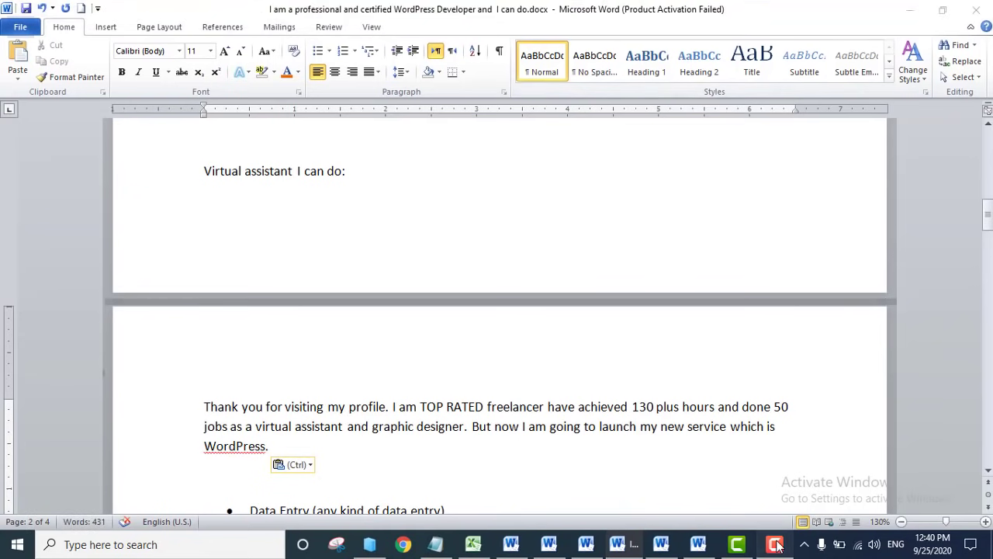
click(922, 484)
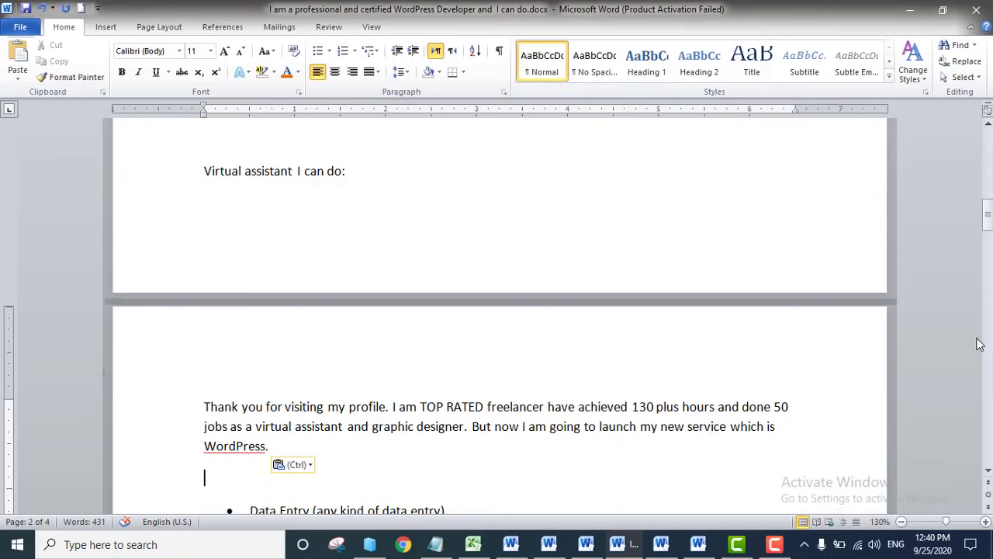
Try to select only the first letters of the WordPress service bullets with an ordinary text selection, and clear the selection.
drag(988, 221, 982, 160)
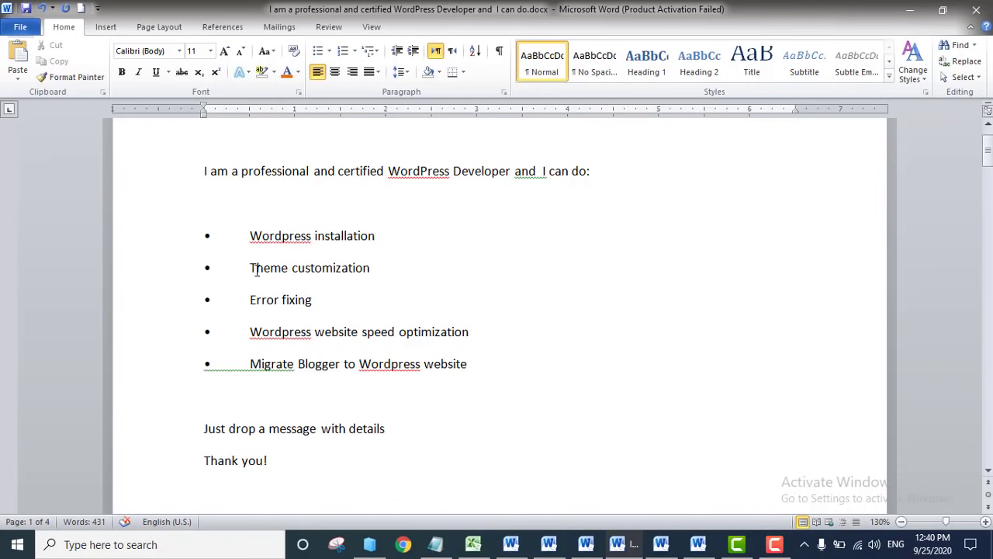
key(ctrl+v)
drag(252, 237, 264, 298)
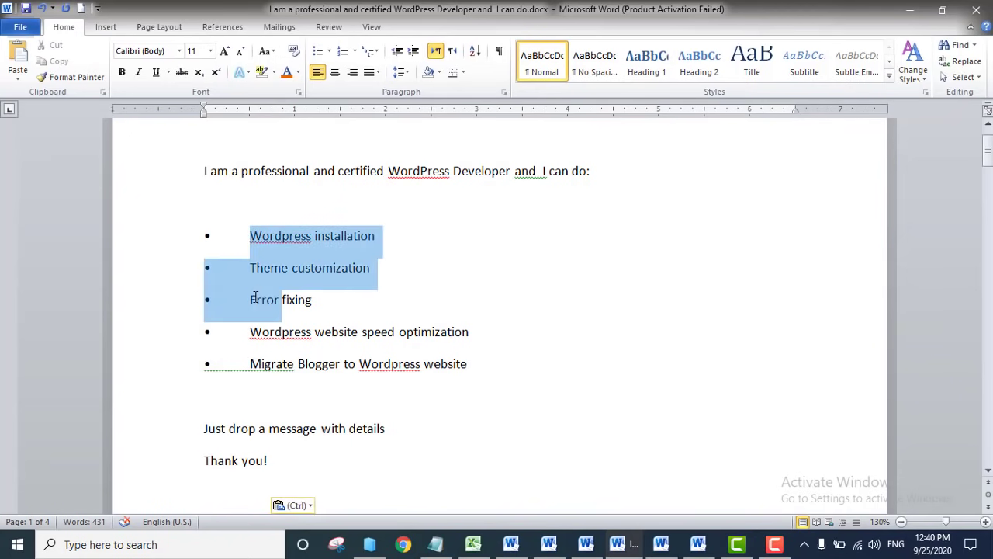
click(255, 239)
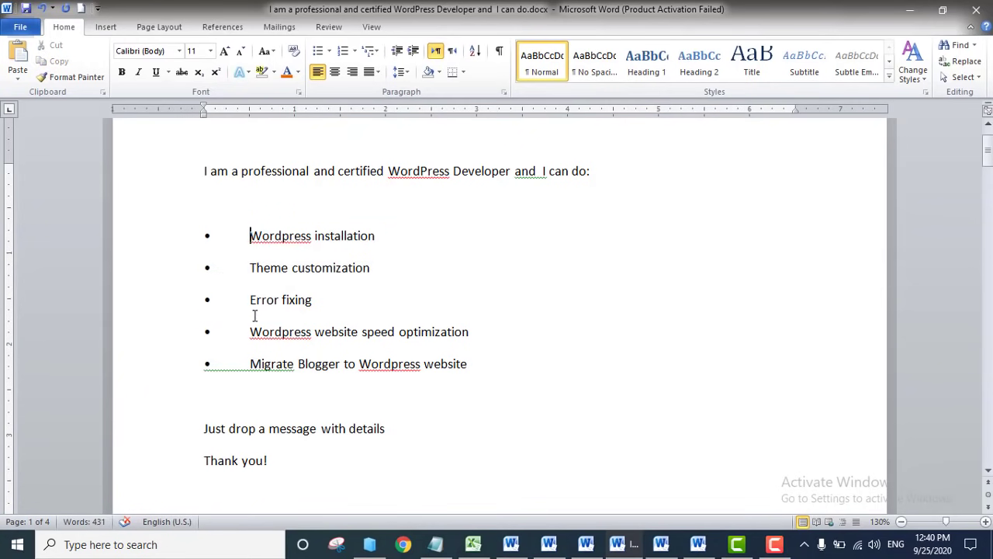
click(261, 348)
click(250, 234)
key(ctrl+v)
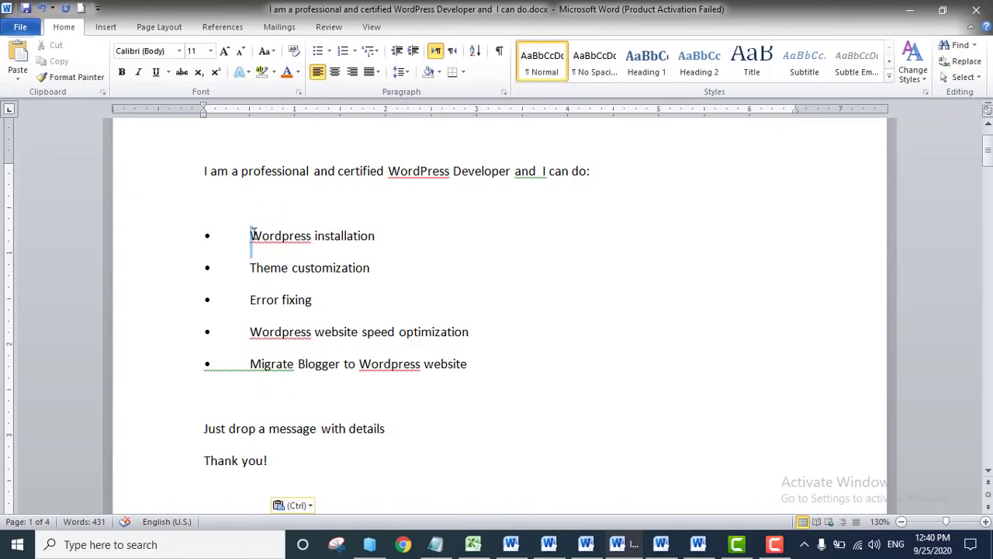
Try to select the first letters of the five WordPress service bullets as a vertical block and set their font colour to red.
drag(252, 232, 262, 358)
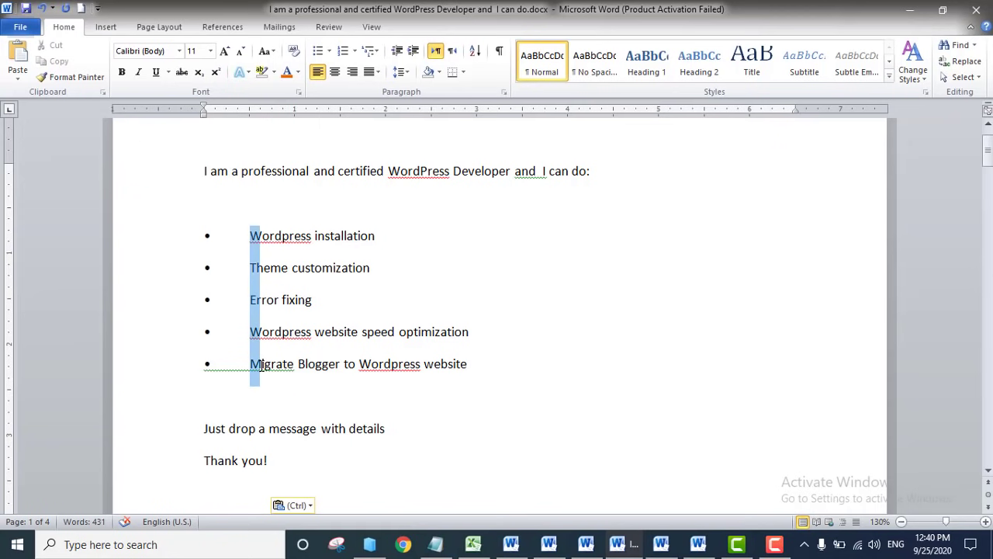
drag(261, 366, 261, 366)
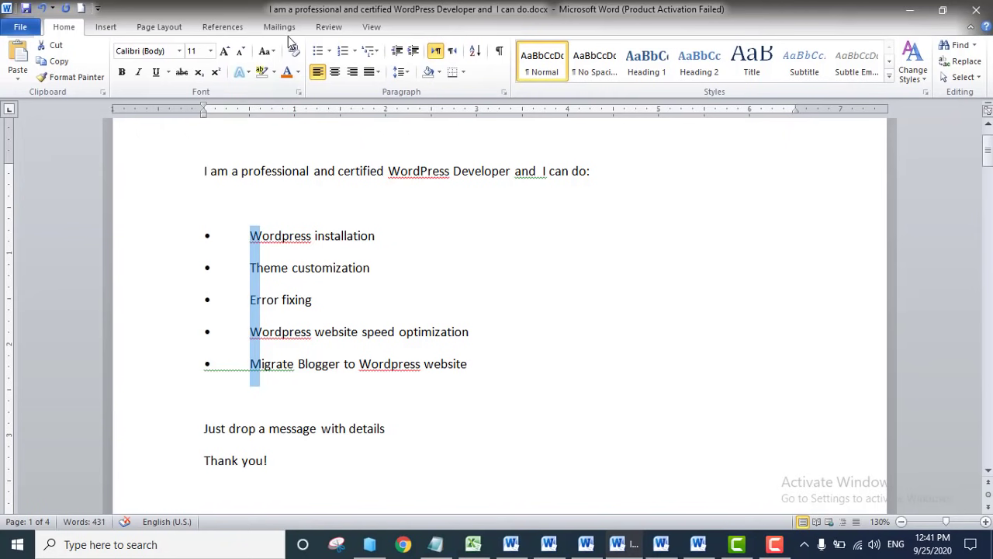
click(298, 72)
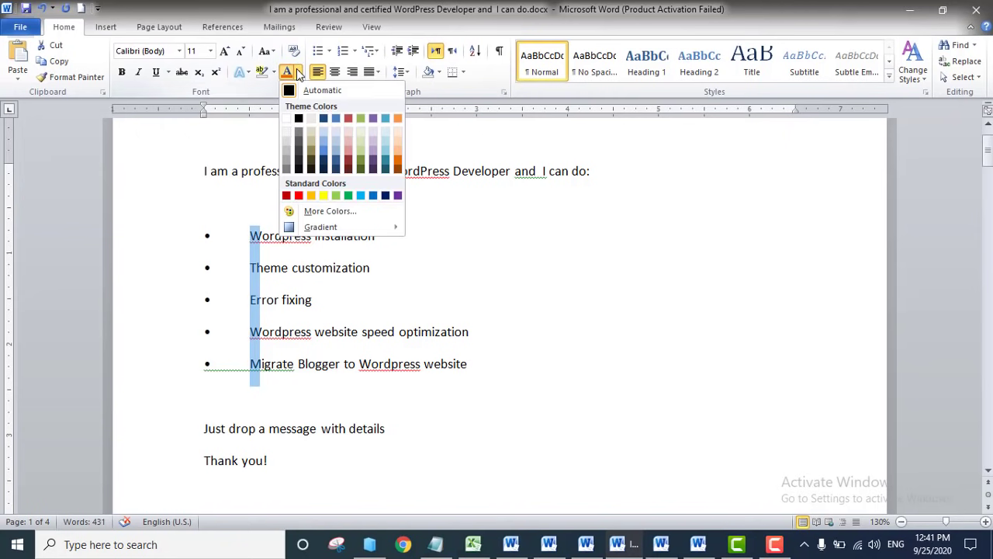
click(299, 197)
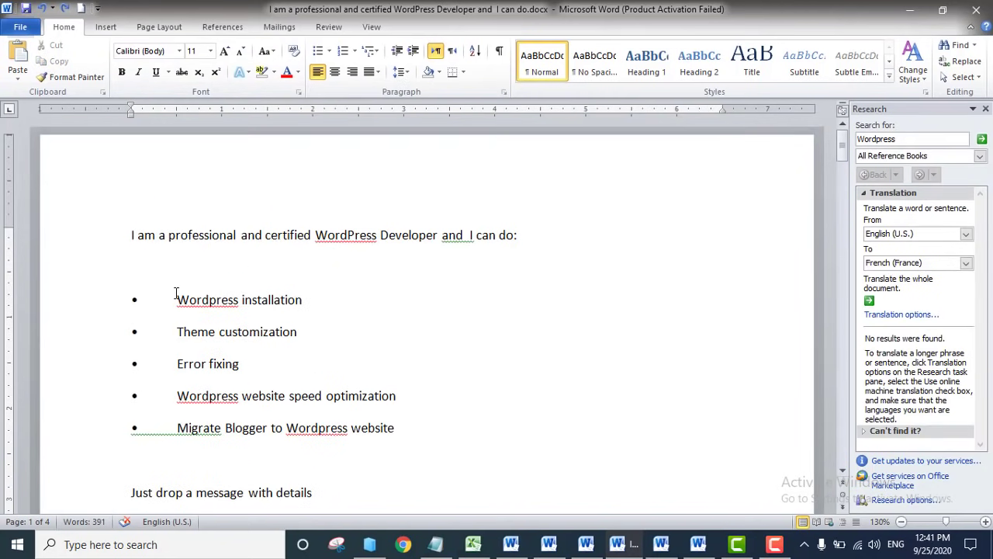
Block-select the starting letters from "Wordpress installation" down to "Migrate Blogger to Wordpress website", colour them red, and close the Research pane.
key(alt)
drag(178, 301, 187, 435)
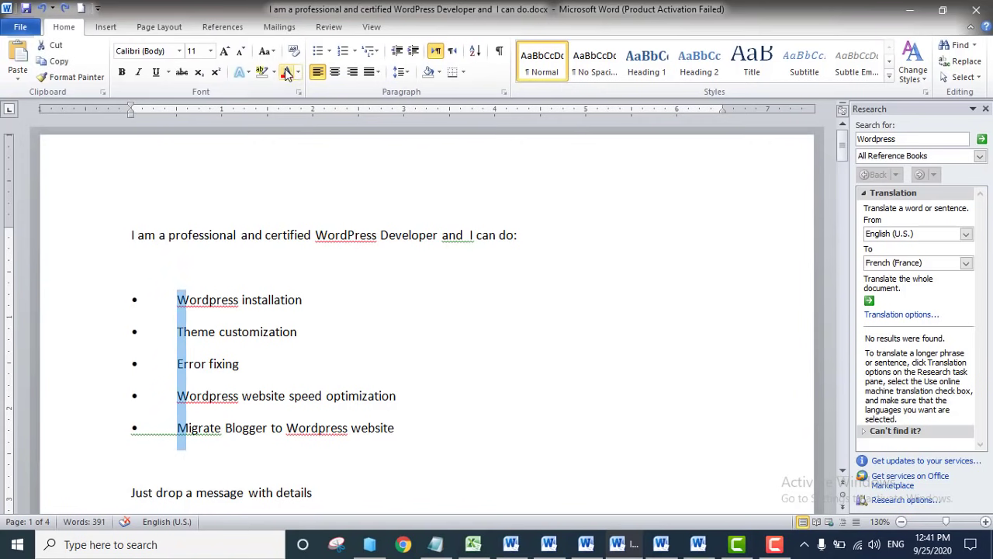
click(287, 72)
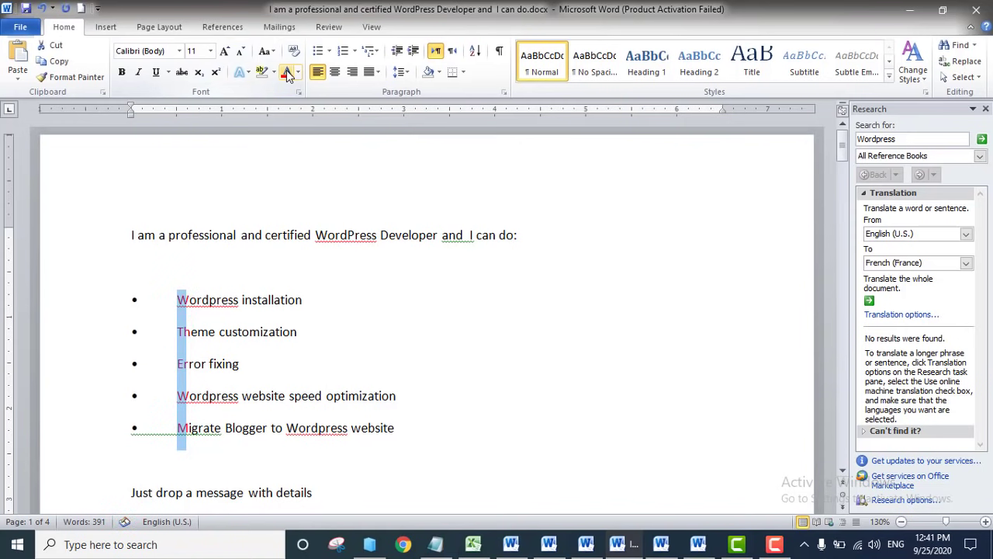
click(412, 290)
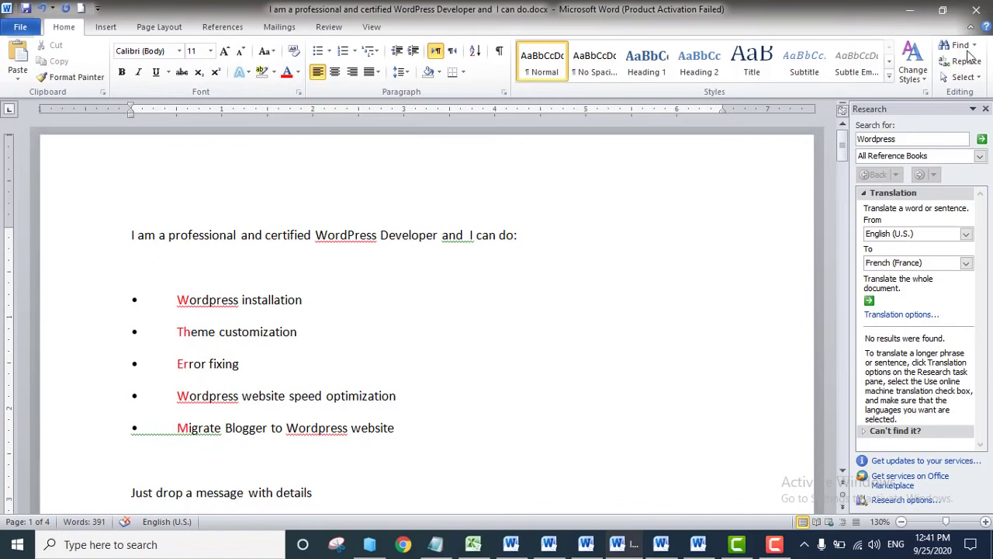
click(985, 109)
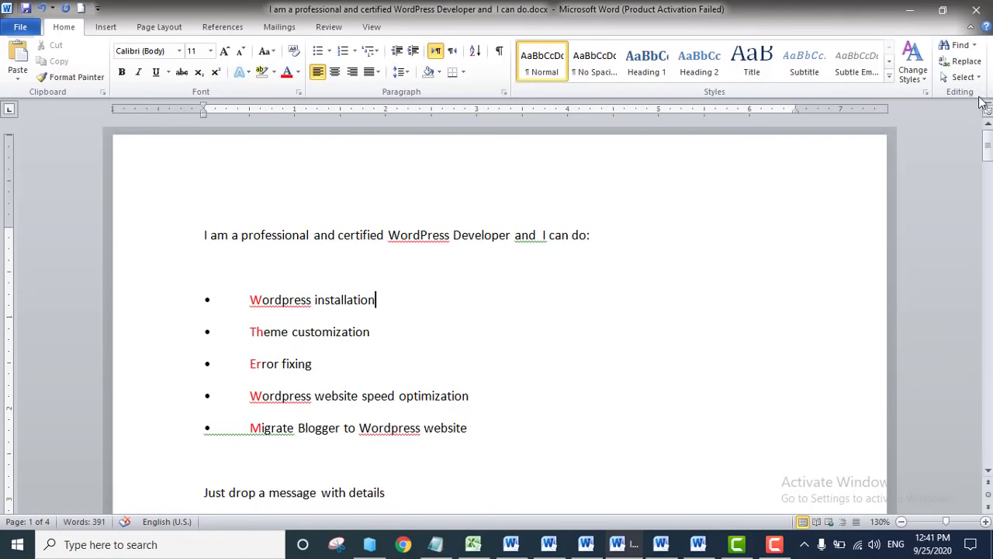
drag(989, 142, 988, 226)
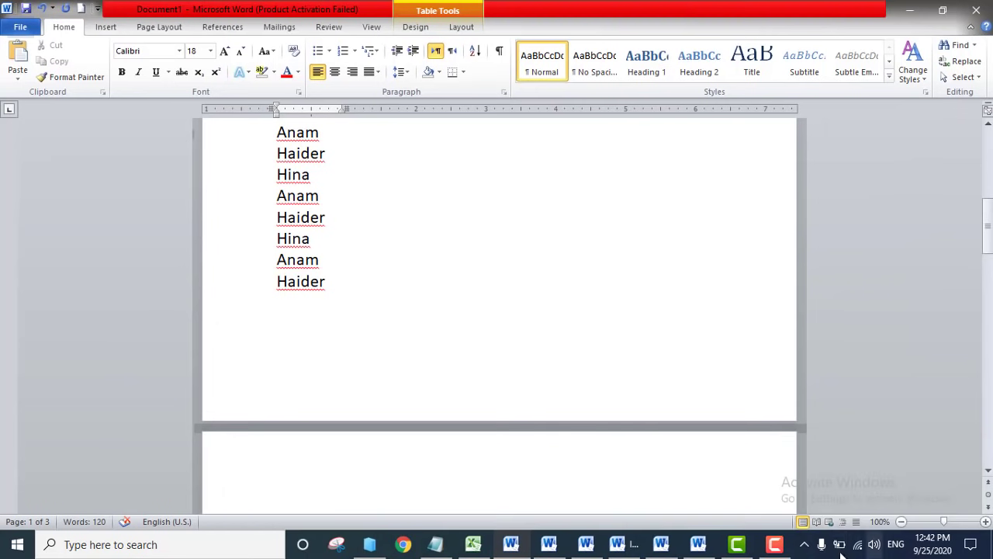
mouse_move(779, 548)
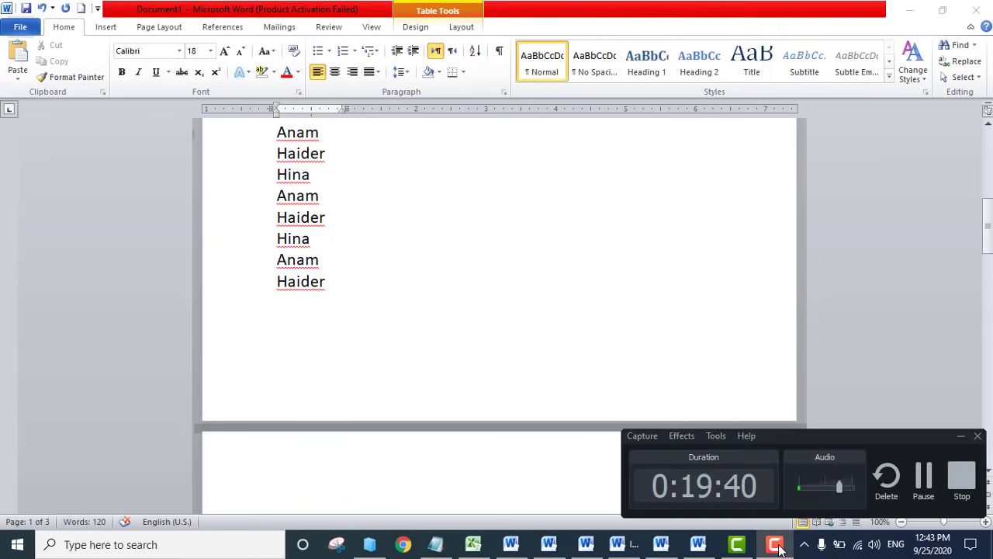
click(776, 545)
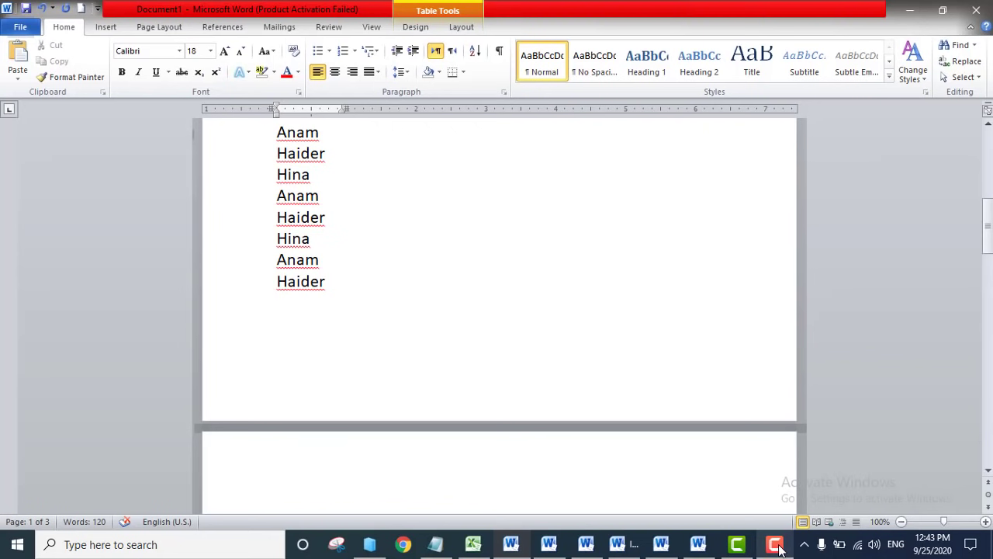
click(776, 545)
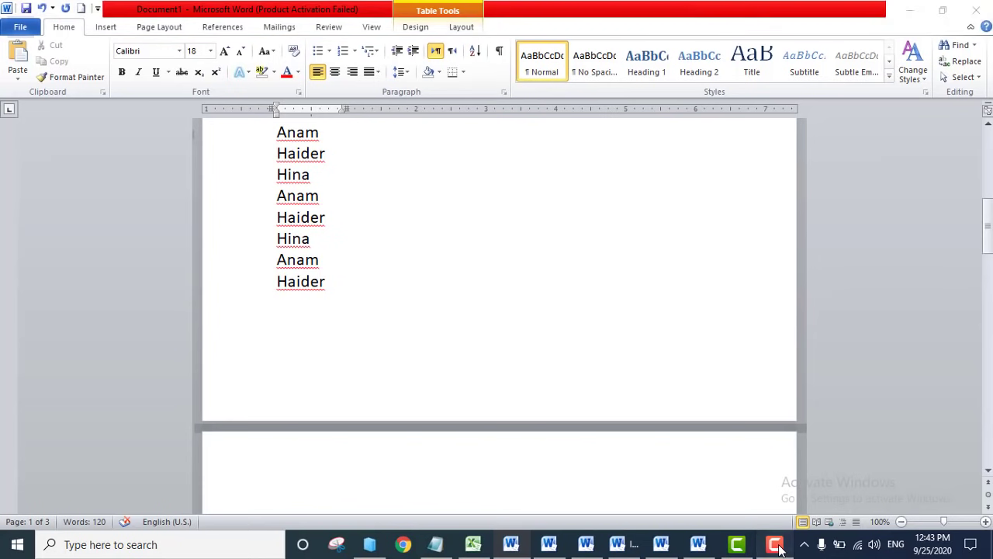